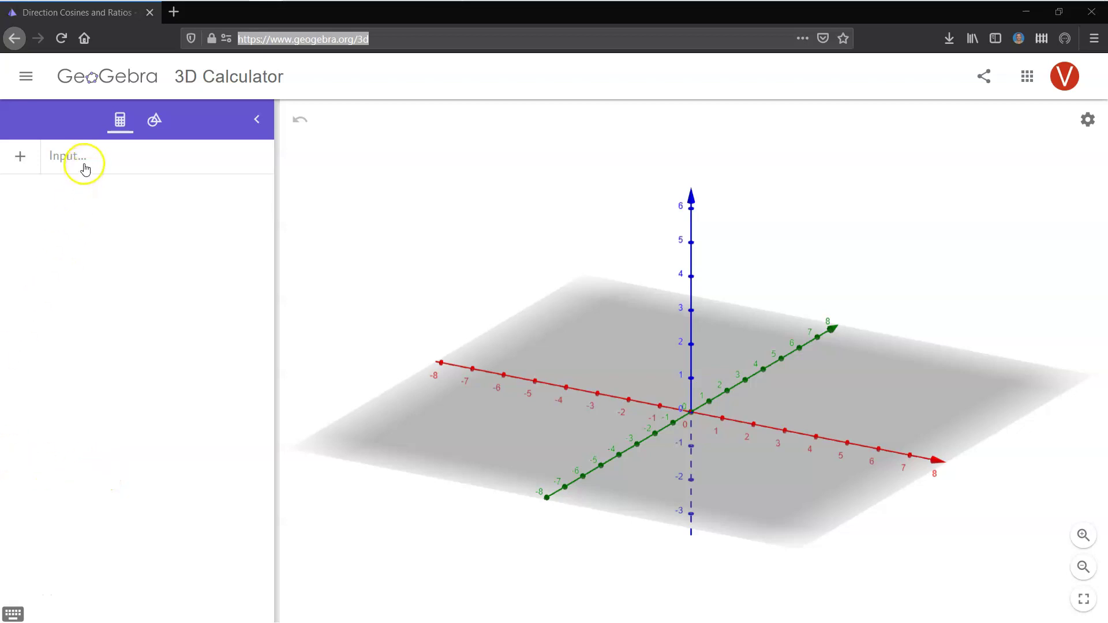
# Step: Create sliders a, b, c and the point A = (a, b, c)
pyautogui.click(86, 169)
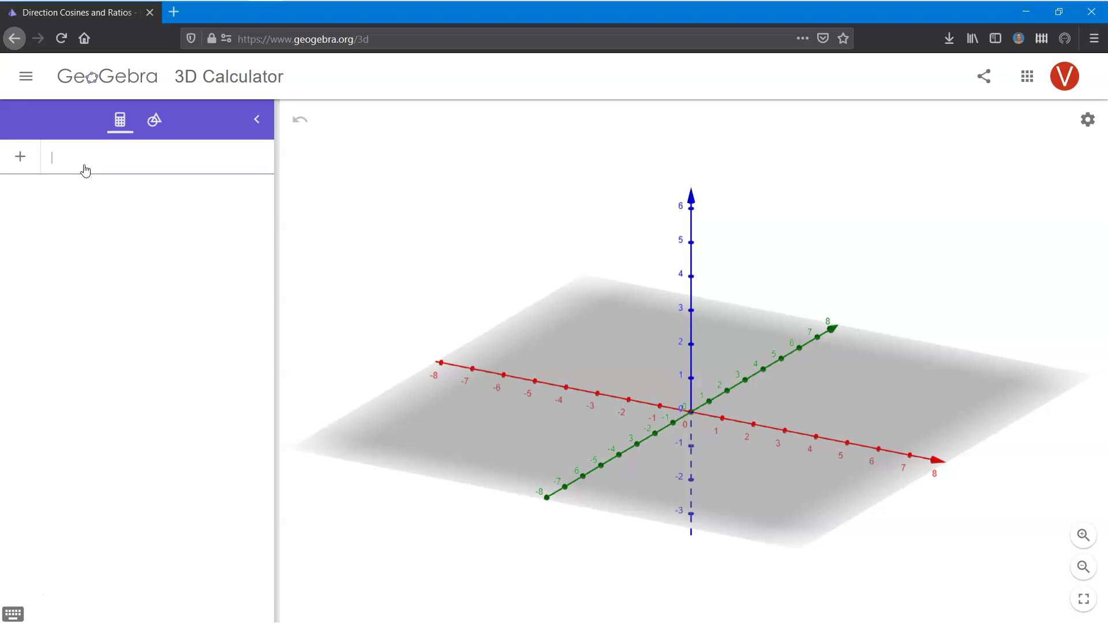
pyautogui.write('a, b, c')
pyautogui.press('Return')
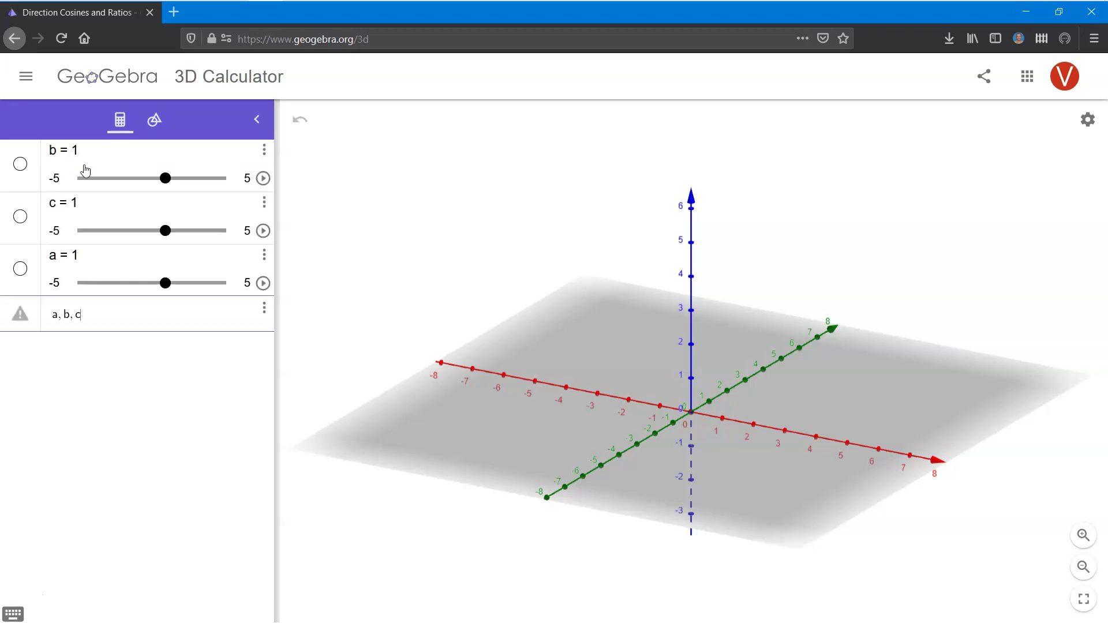
pyautogui.write('(')
pyautogui.press('BackSpace')
pyautogui.press('BackSpace')
pyautogui.press('BackSpace')
pyautogui.press('BackSpace')
pyautogui.press('BackSpace')
pyautogui.press('BackSpace')
pyautogui.press('BackSpace')
pyautogui.press('BackSpace')
pyautogui.write('(a, b, c')
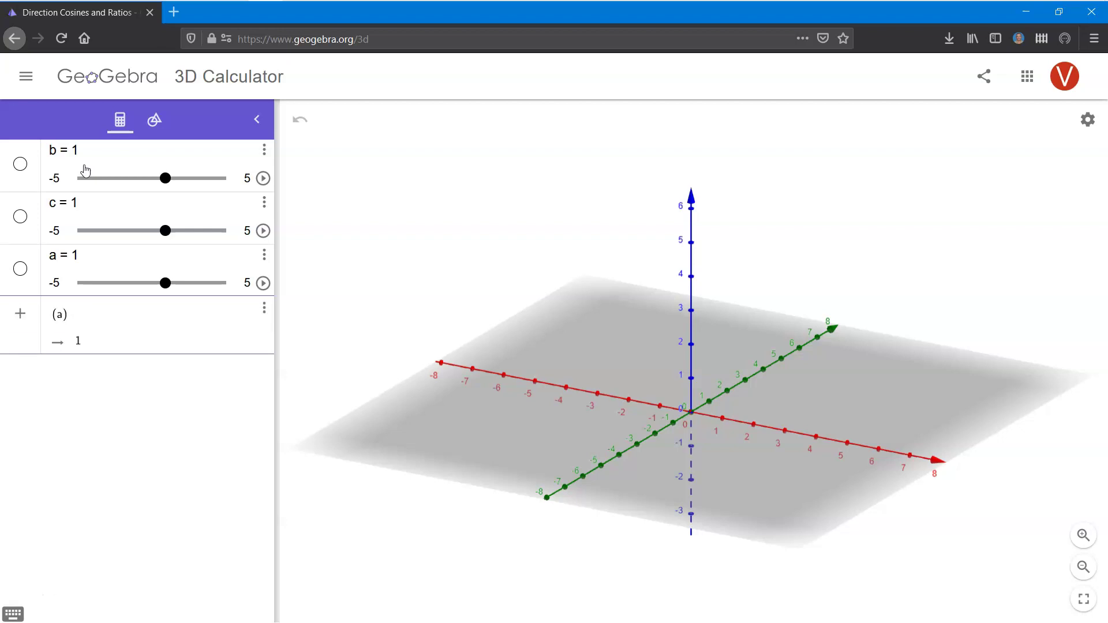
pyautogui.press('Return')
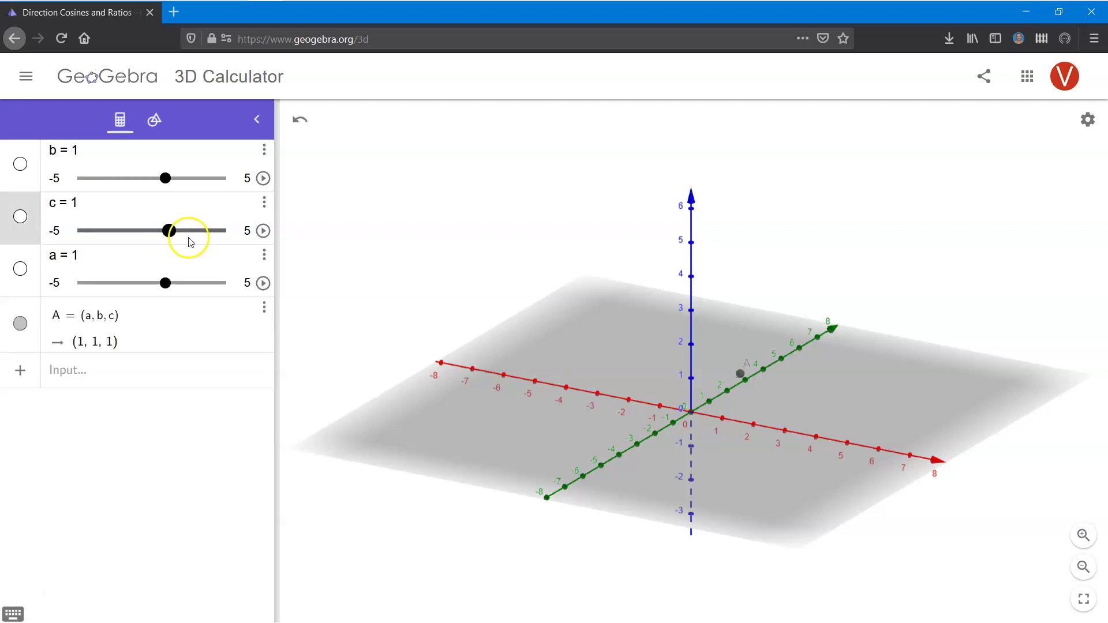
# Step: Drag the sliders to c = 3.6, a = 2.2 and b = 2.1 to position point A
pyautogui.moveTo(166, 230); pyautogui.dragTo(200, 232)
pyautogui.moveTo(166, 283); pyautogui.dragTo(181, 283)
pyautogui.moveTo(165, 178); pyautogui.dragTo(183, 184)
# Step: Define unit vectors i = (1,0,0), j = (0,1,0) and k = (0,0,1)
pyautogui.click(135, 372)
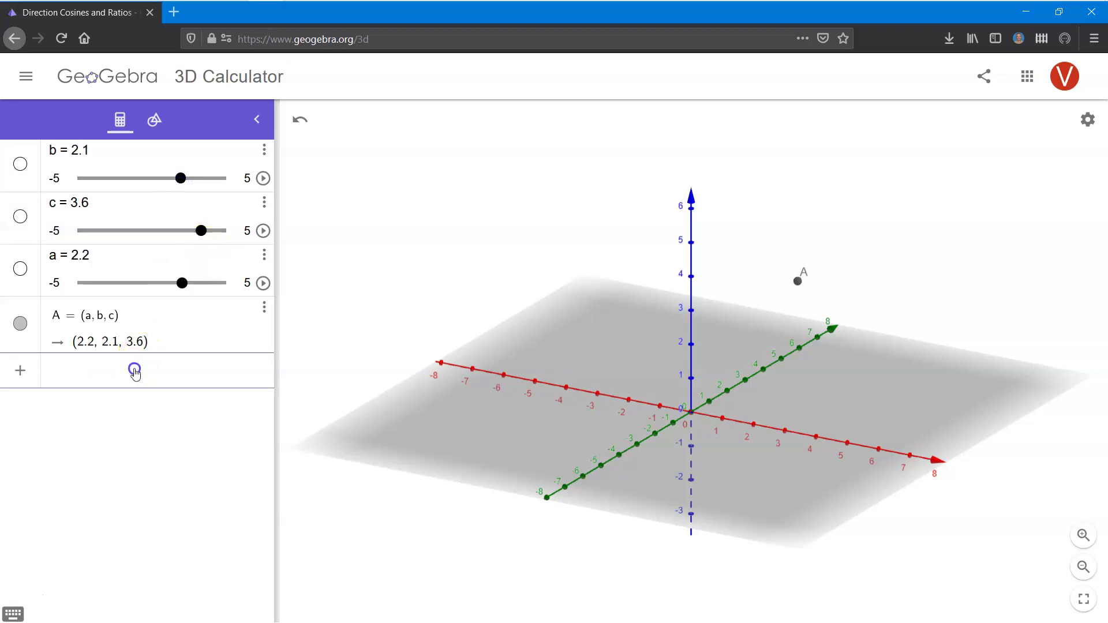
pyautogui.write('i=')
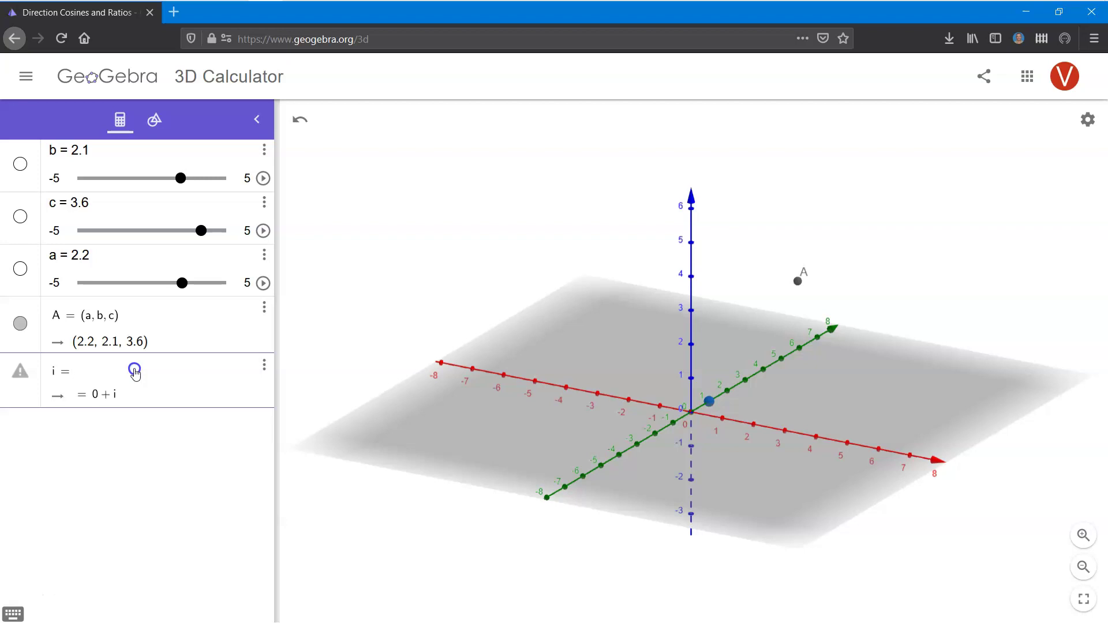
pyautogui.write('(1,0,0')
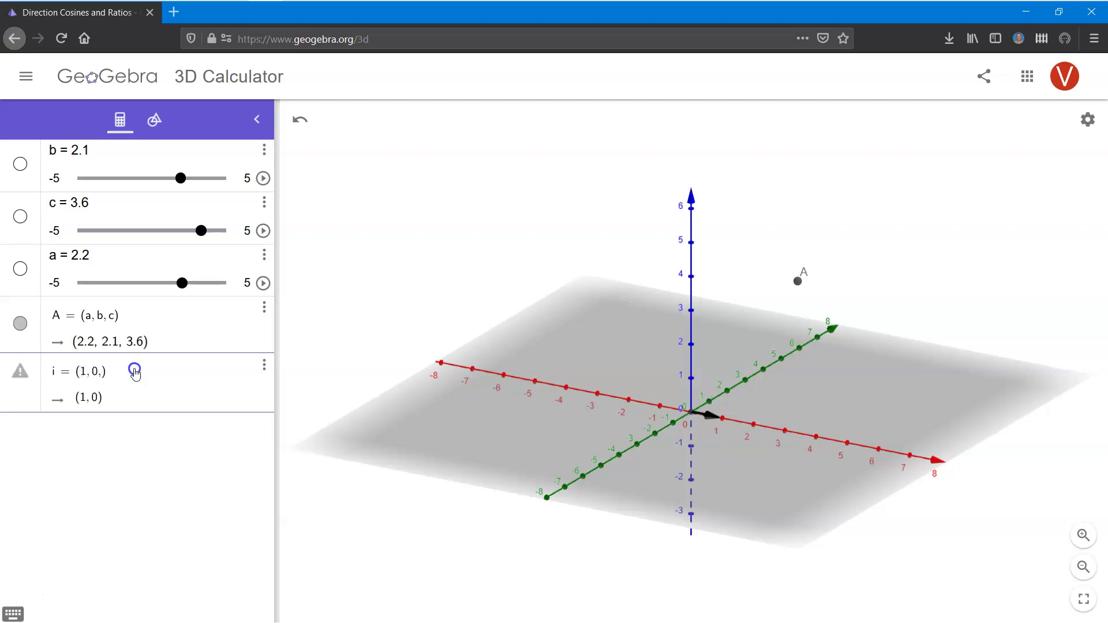
pyautogui.press('Return')
pyautogui.write('j = ')
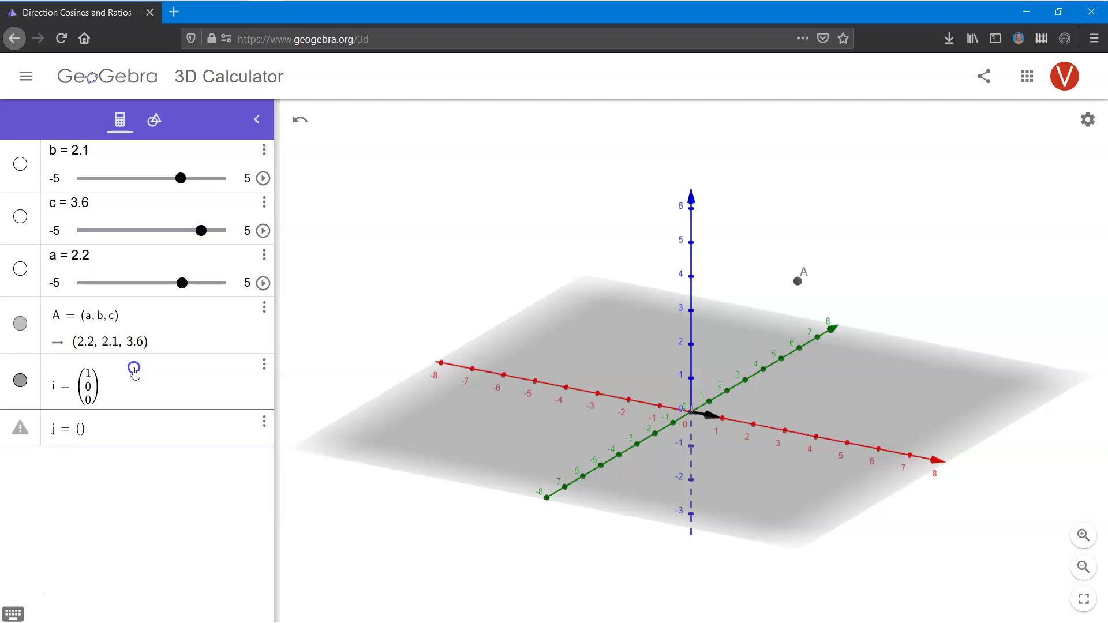
pyautogui.write('(0, 1, 0')
pyautogui.press('Return')
pyautogui.write('k')
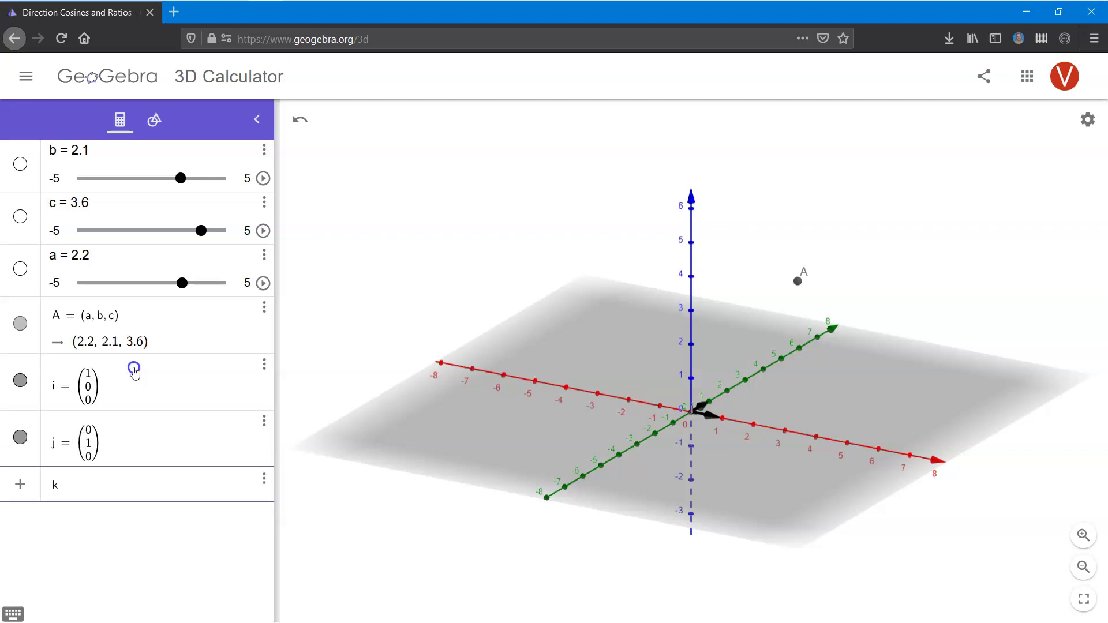
pyautogui.write(' = (')
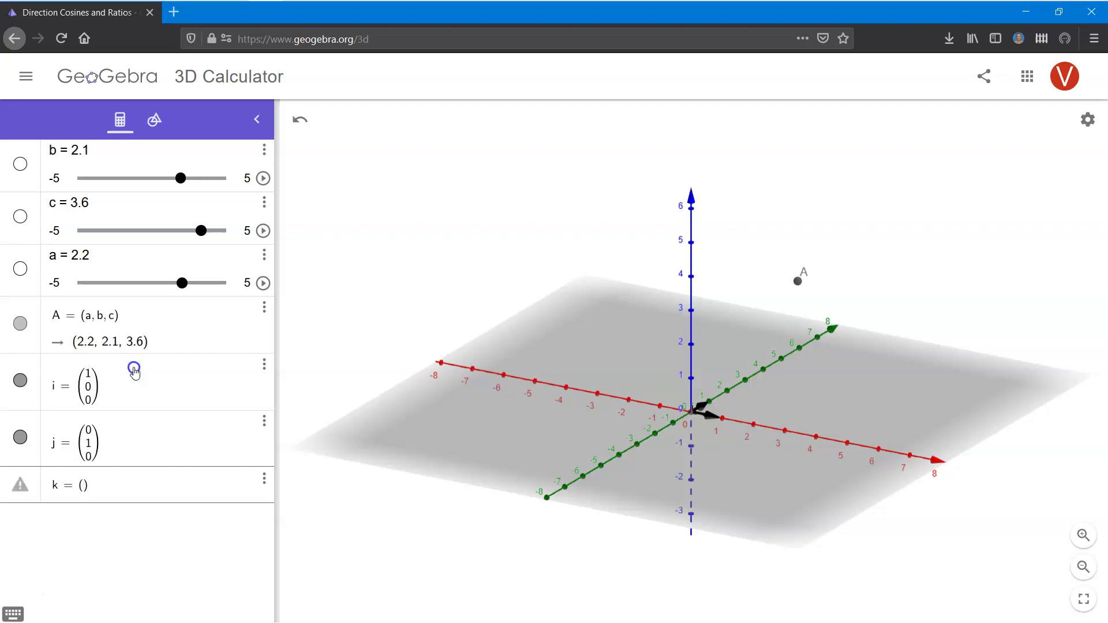
pyautogui.write('0, 0, 1')
pyautogui.press('Return')
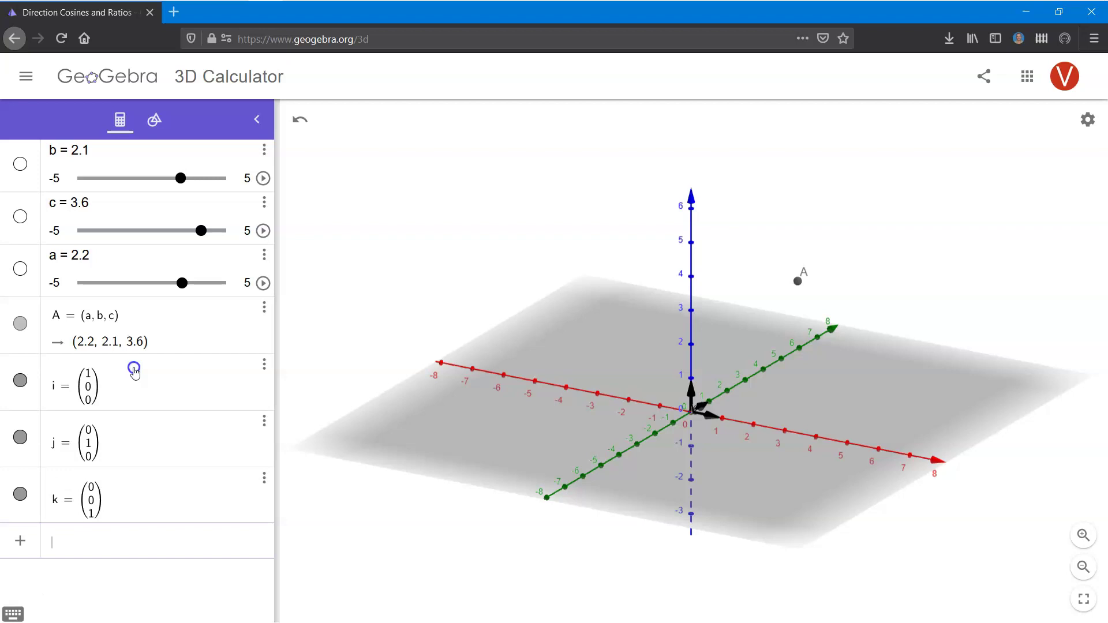
# Step: Enter Vector(A) to create position vector u = (2.2, 2.1, 3.6)
pyautogui.write('vector(')
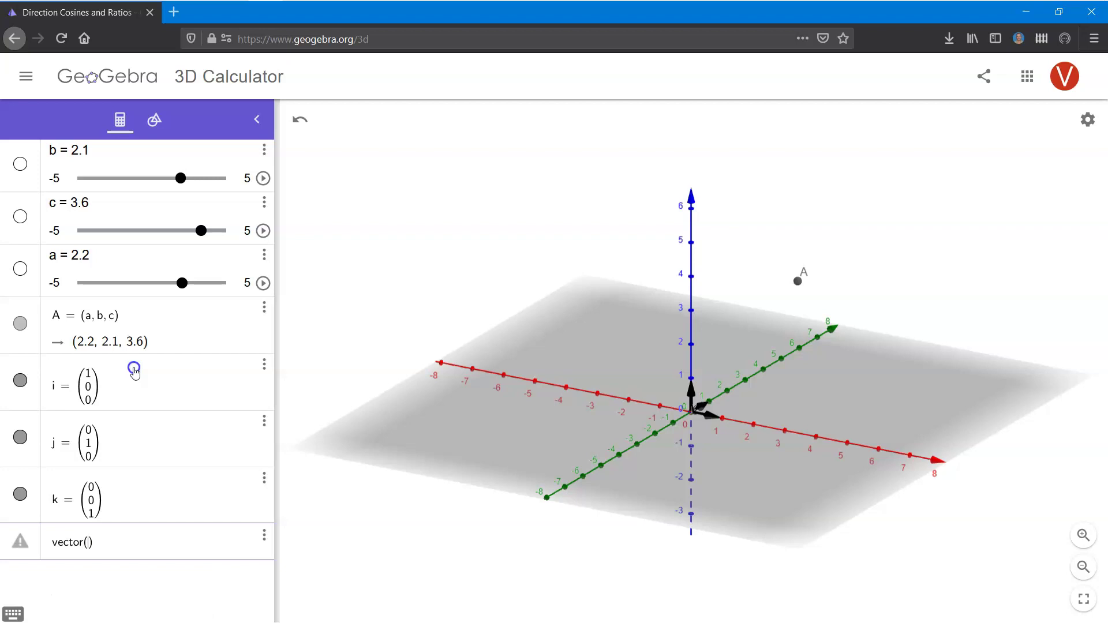
pyautogui.write('A')
pyautogui.press('Return')
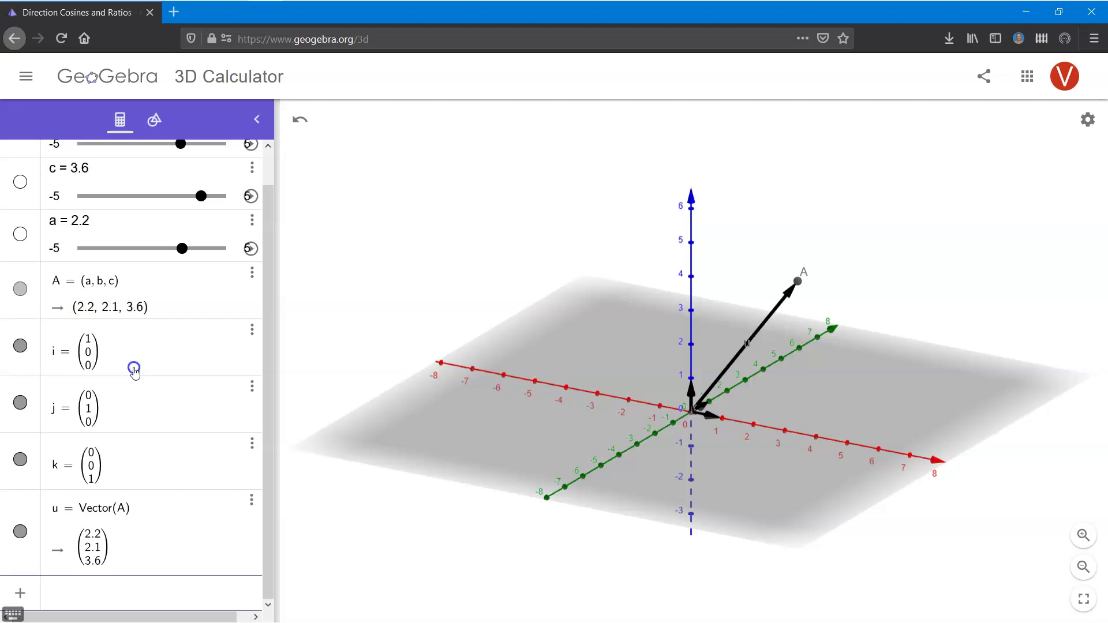
# Step: Create segment f from (0,0,0) to (a,0,0), colour it light yellow, and tilt the view
pyautogui.write('seg')
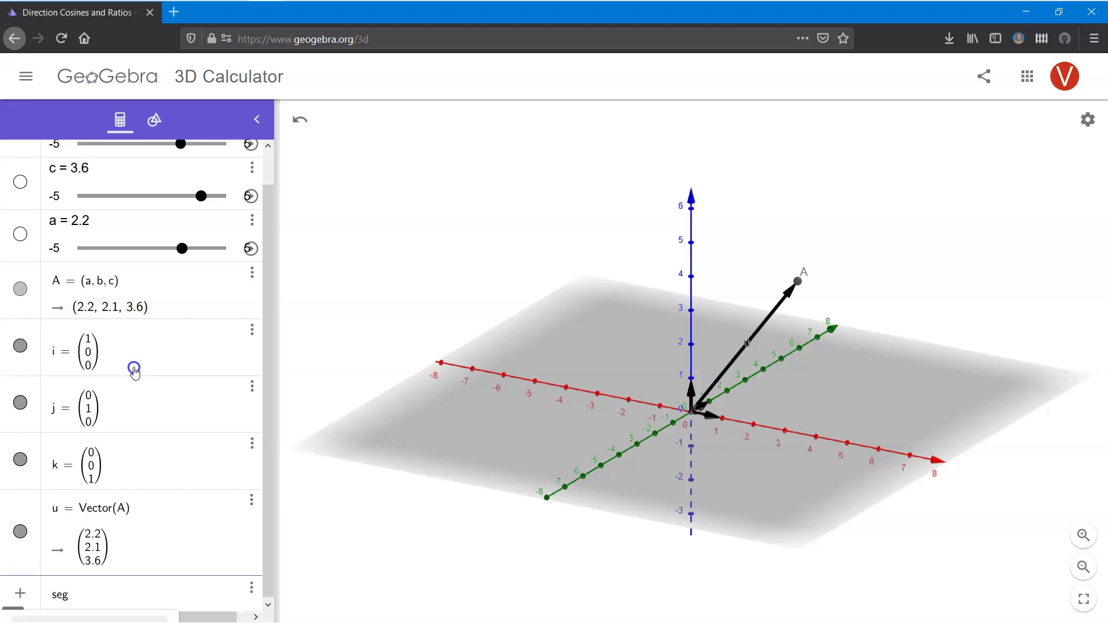
pyautogui.write('ment(0,0,0')
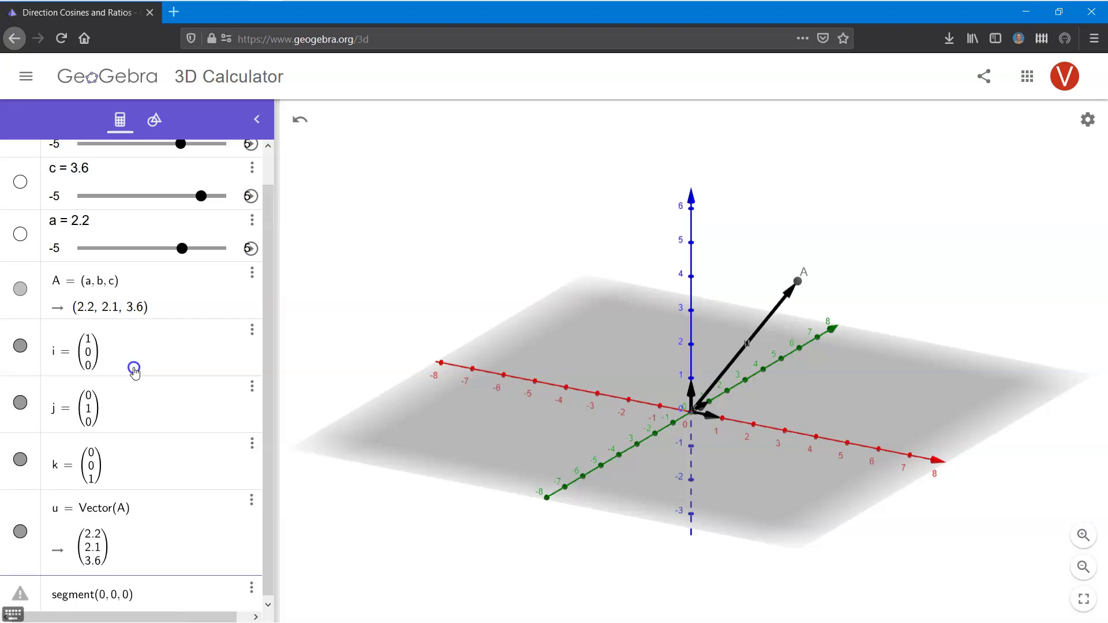
pyautogui.write('),(')
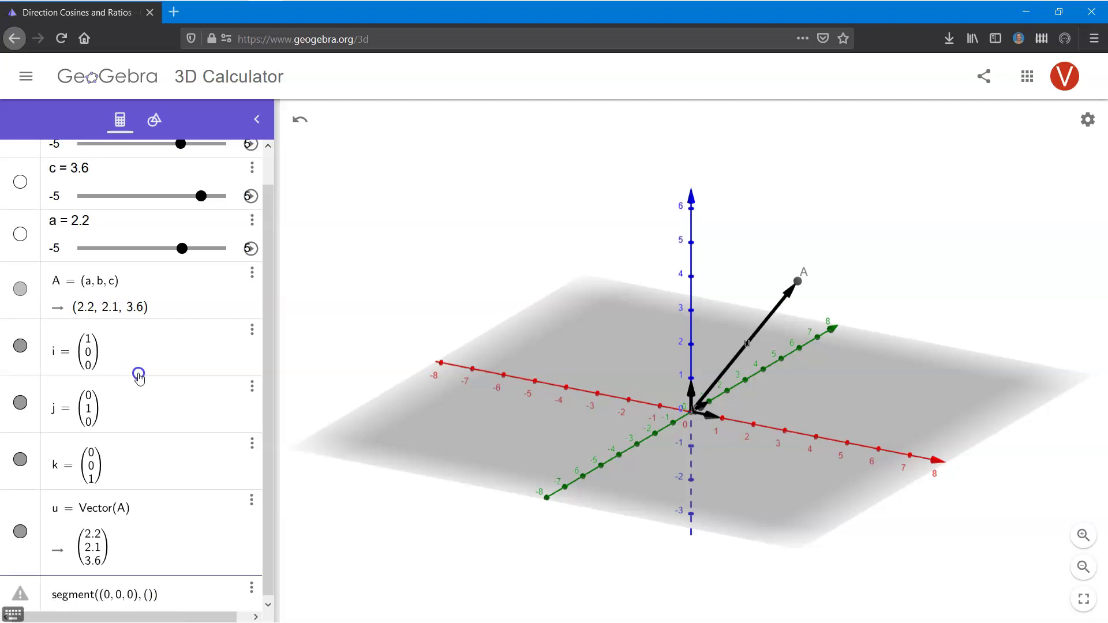
pyautogui.write('a,0,0')
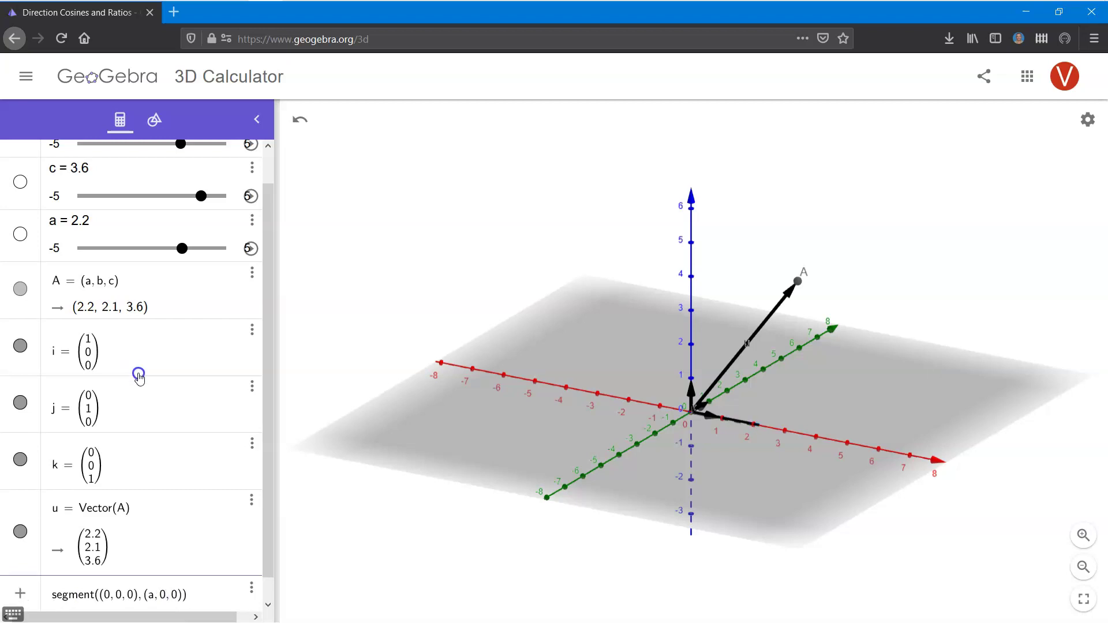
pyautogui.press('Return')
pyautogui.click(252, 536)
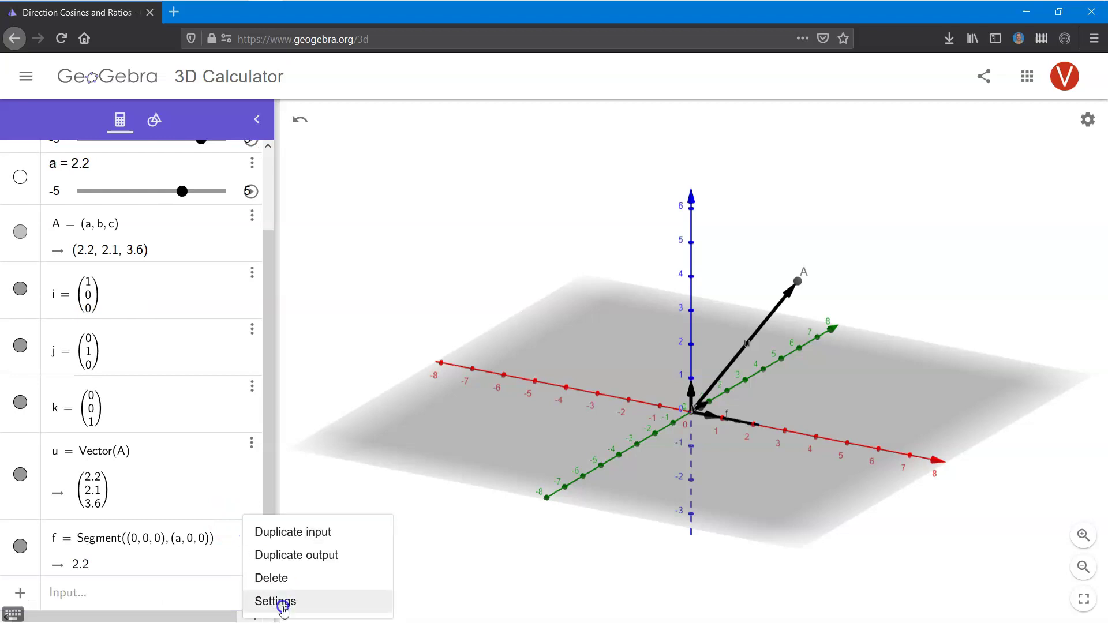
pyautogui.click(280, 600)
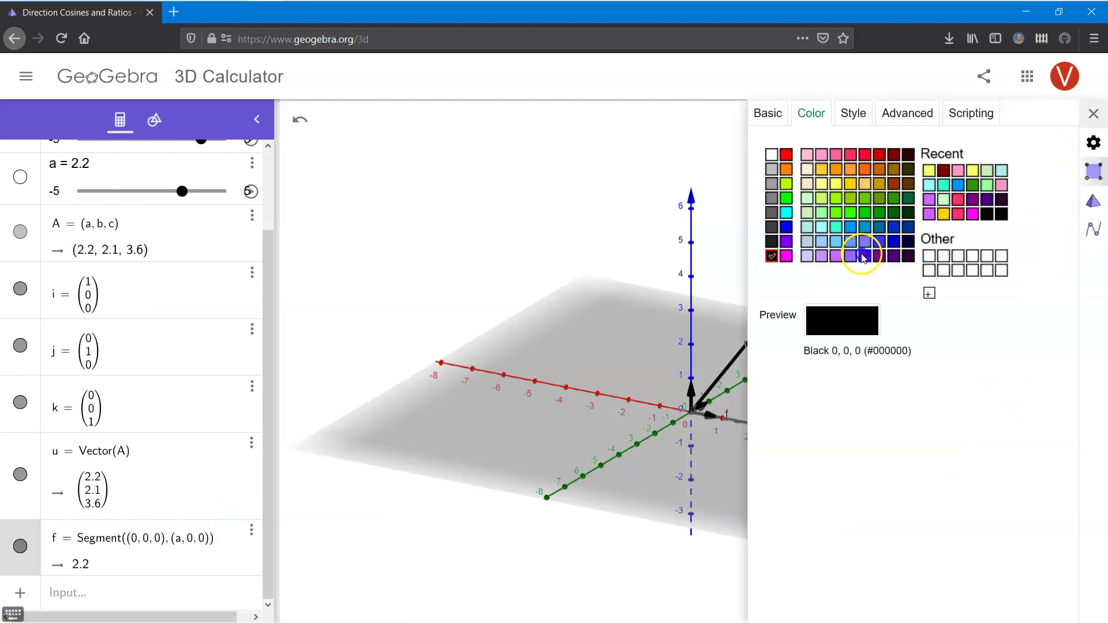
pyautogui.click(837, 169)
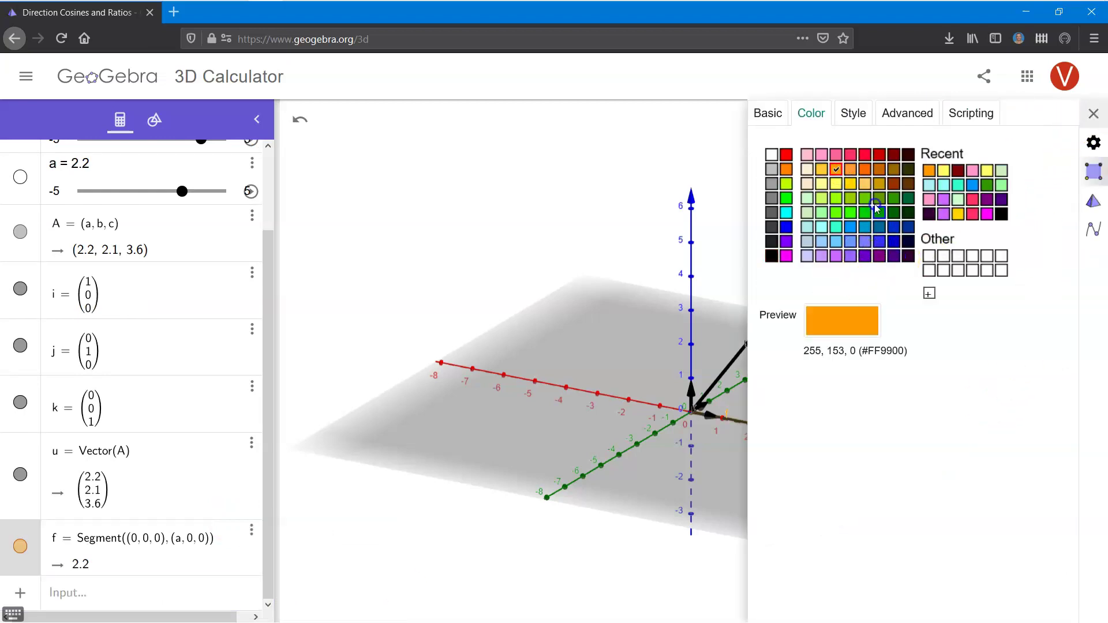
pyautogui.click(823, 185)
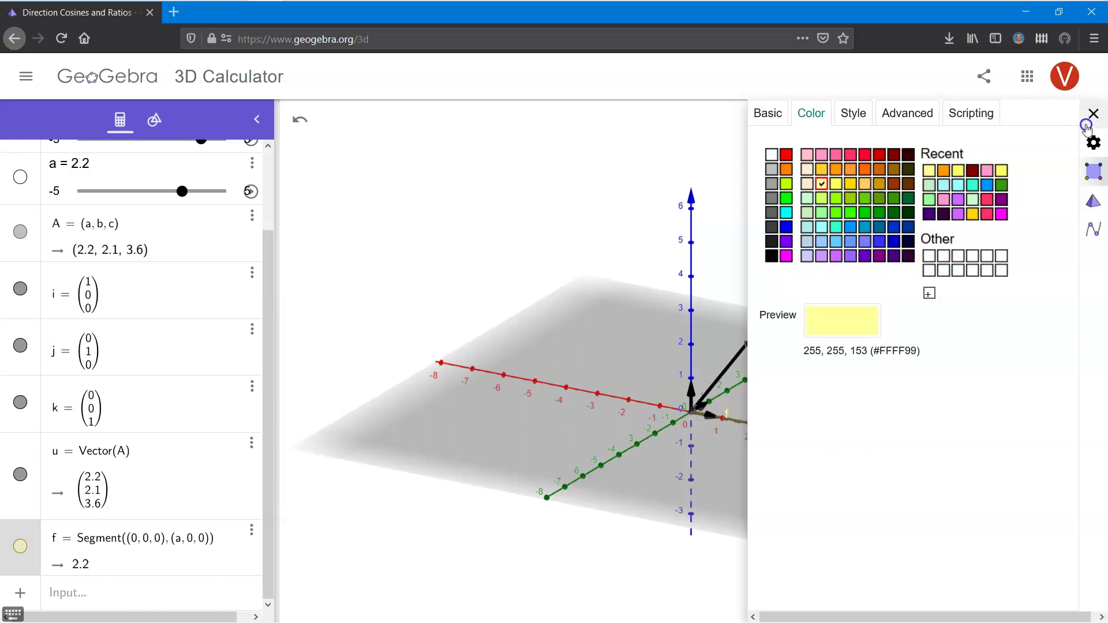
pyautogui.click(1093, 114)
pyautogui.click(766, 580)
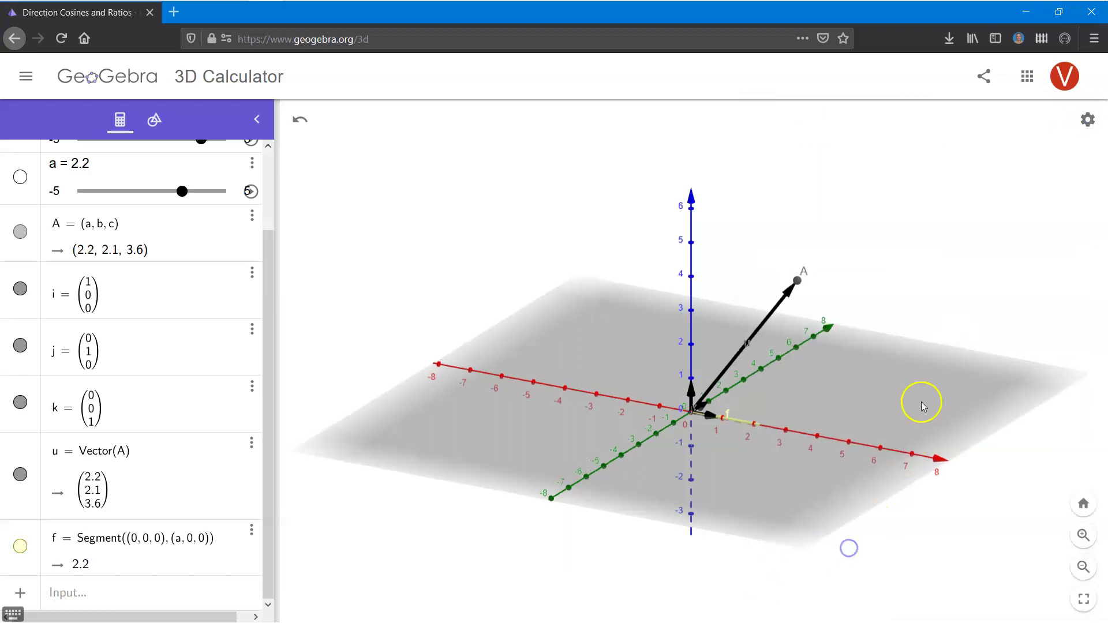
pyautogui.moveTo(920, 401)
pyautogui.mouseDown()
pyautogui.moveTo(874, 426)
pyautogui.moveTo(920, 428)
pyautogui.moveTo(949, 407)
pyautogui.moveTo(935, 416)
pyautogui.mouseUp()
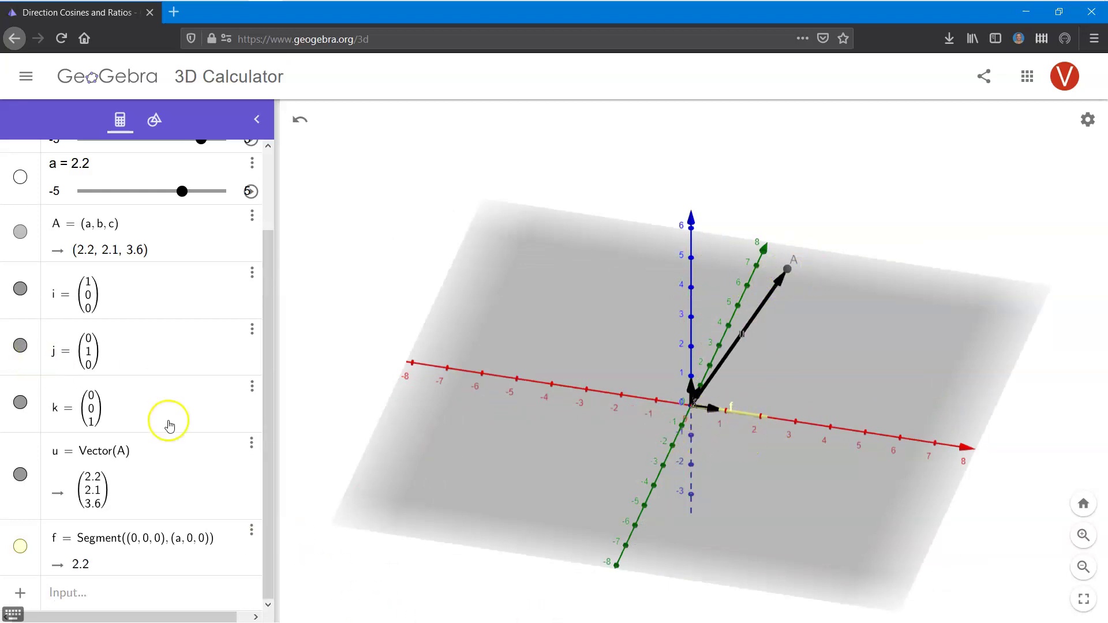
# Step: Create segment g = Segment((a,0,0), (a,b,0)) with length 2.1
pyautogui.scroll(3, 169, 422)
pyautogui.scroll(-3, 171, 424)
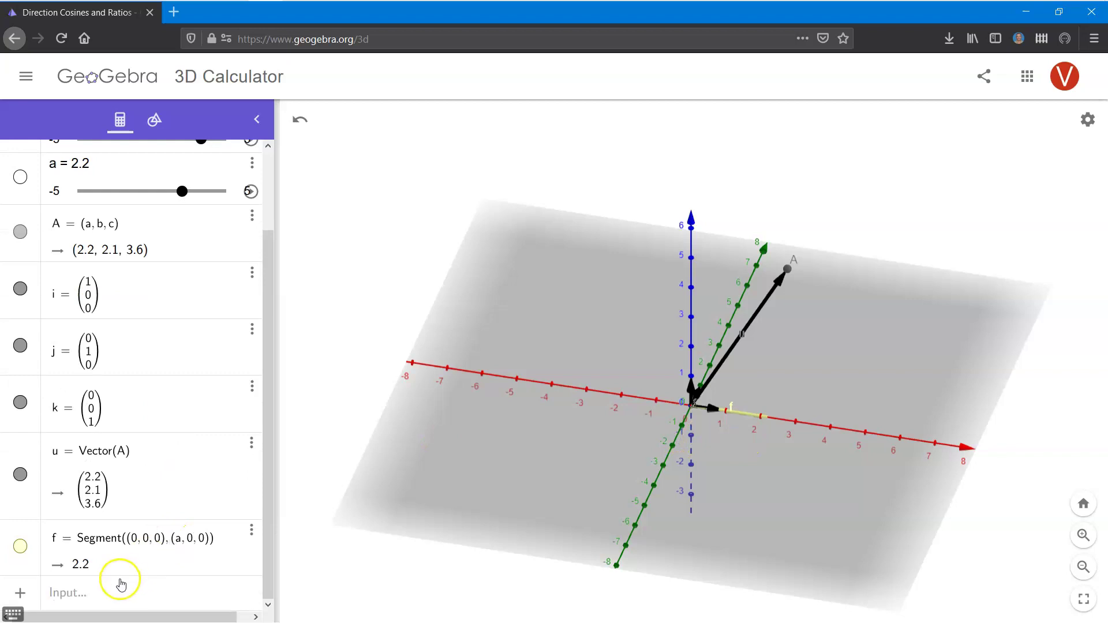
pyautogui.click(103, 596)
pyautogui.write('s')
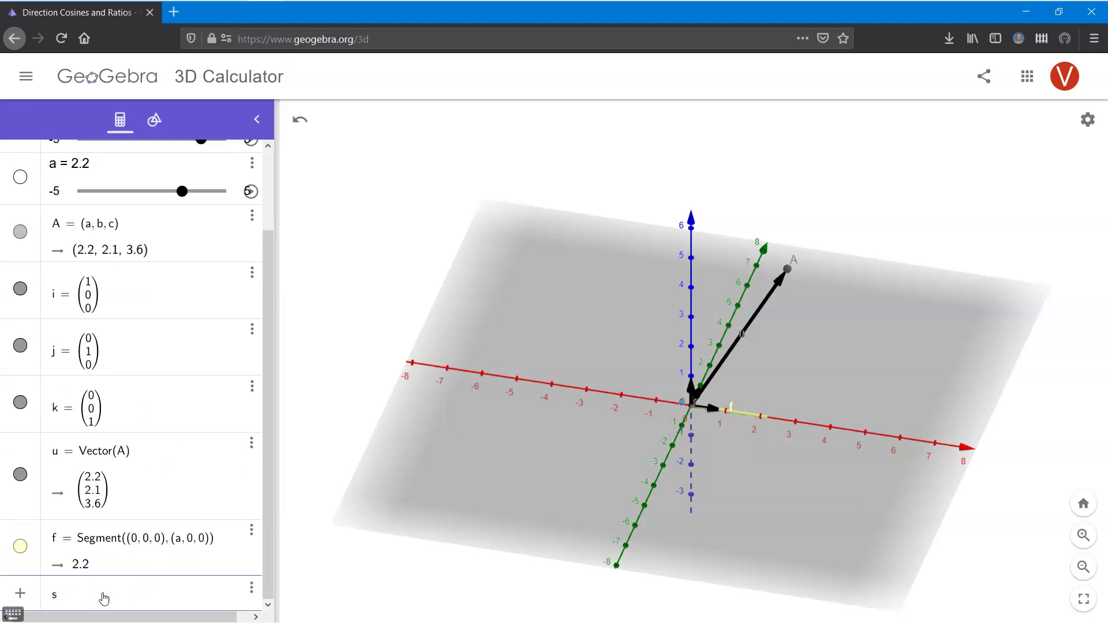
pyautogui.write('egment(')
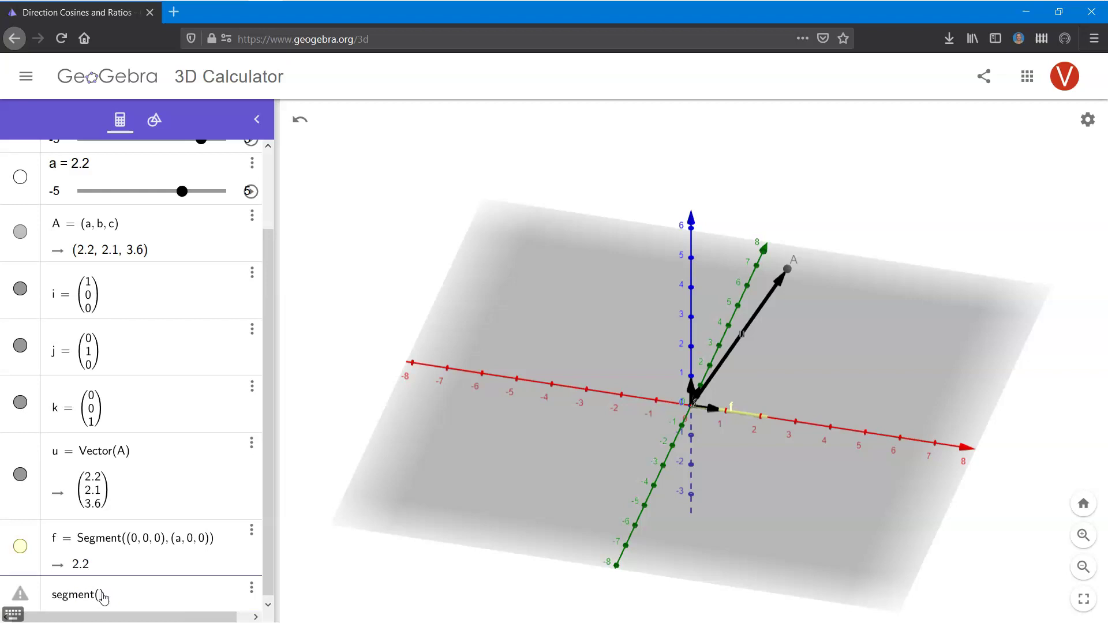
pyautogui.write('(a, 0, 0), (')
pyautogui.click(103, 596)
pyautogui.write('a, b, ')
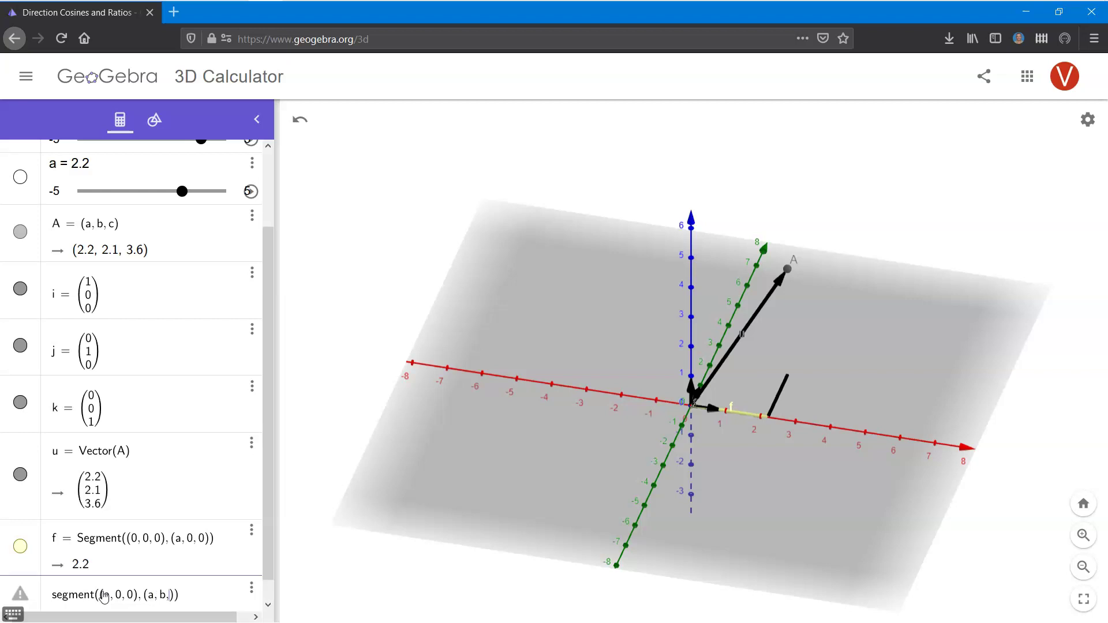
pyautogui.write('0')
pyautogui.press('Return')
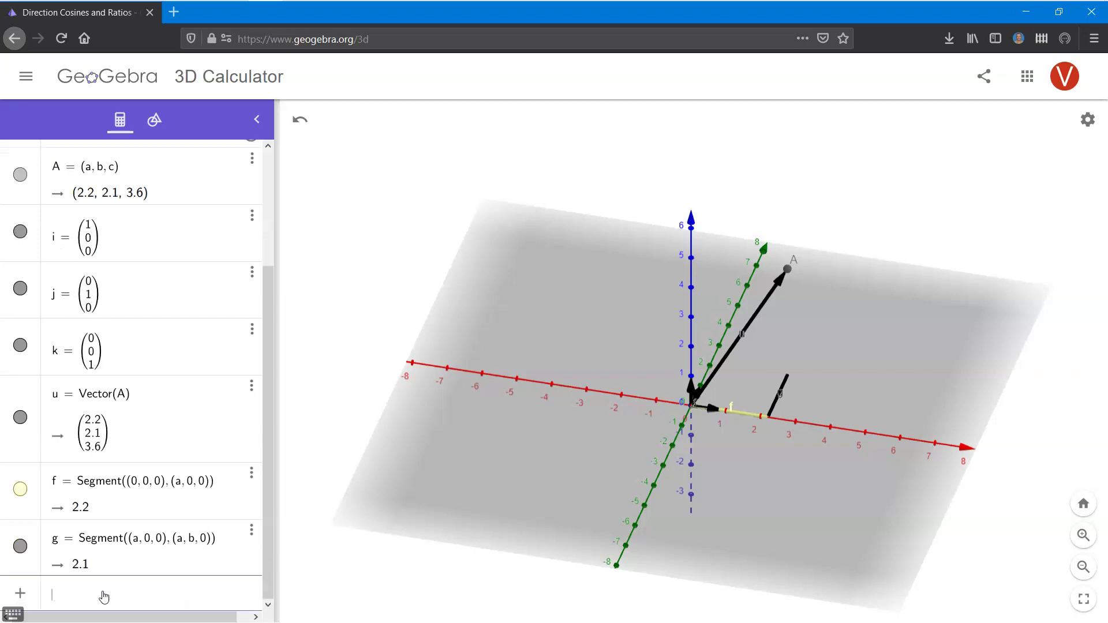
# Step: Rotate the 3D view so the x-axis faces the viewer
pyautogui.click(108, 595)
pyautogui.click(680, 535)
pyautogui.moveTo(765, 501)
pyautogui.mouseDown(button='right')
pyautogui.moveTo(794, 504)
pyautogui.moveTo(754, 489)
pyautogui.moveTo(811, 488)
pyautogui.moveTo(745, 495)
pyautogui.moveTo(780, 492)
pyautogui.mouseUp(button='right')
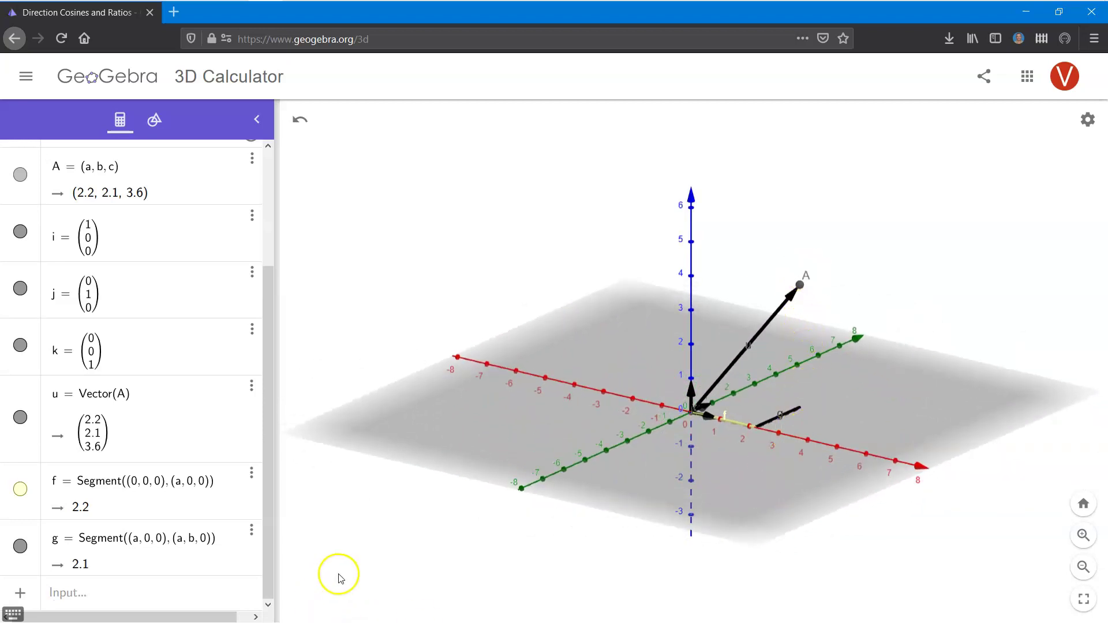
# Step: Type segment((a,b,0),(a,b,c)) for the vertical edge up to point A
pyautogui.click(80, 596)
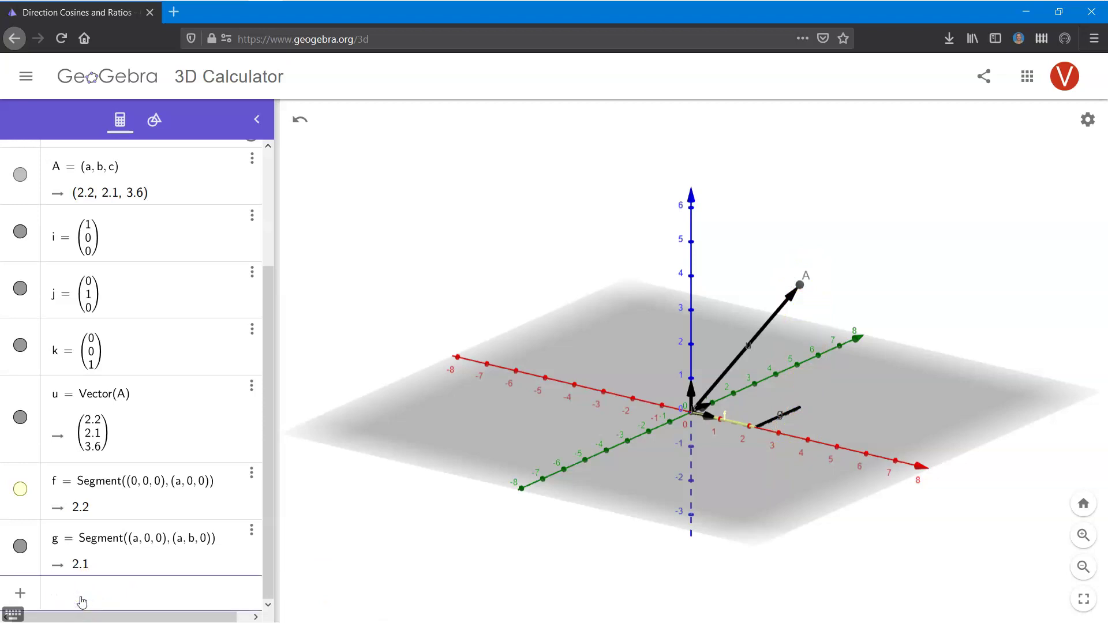
pyautogui.write('segment((')
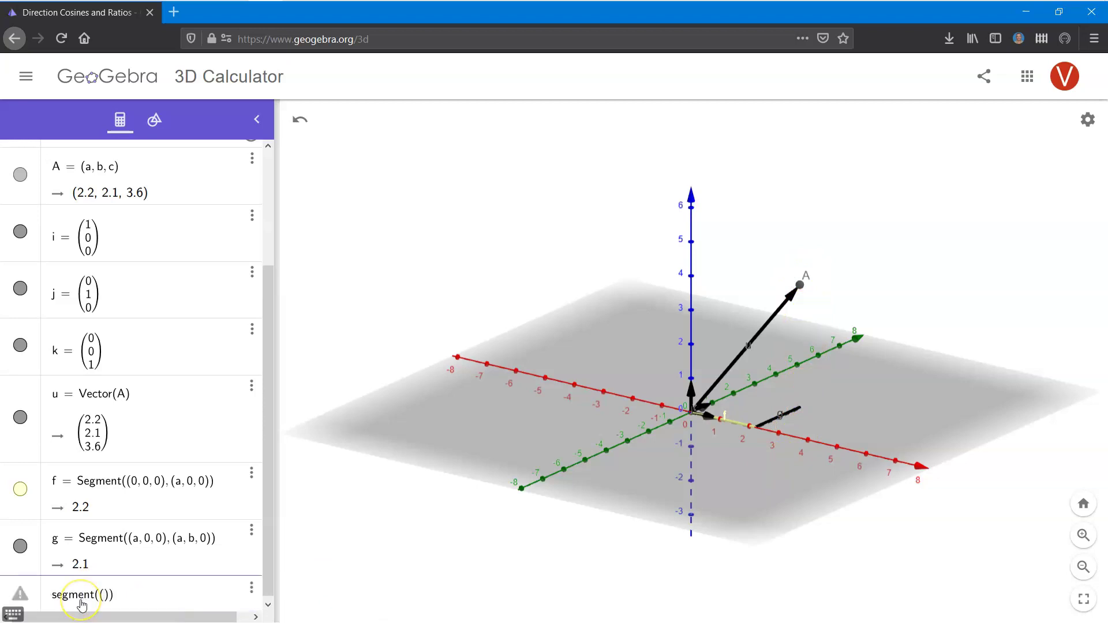
pyautogui.write('a, b, c')
pyautogui.press('BackSpace')
pyautogui.write('0), (a, b, c')
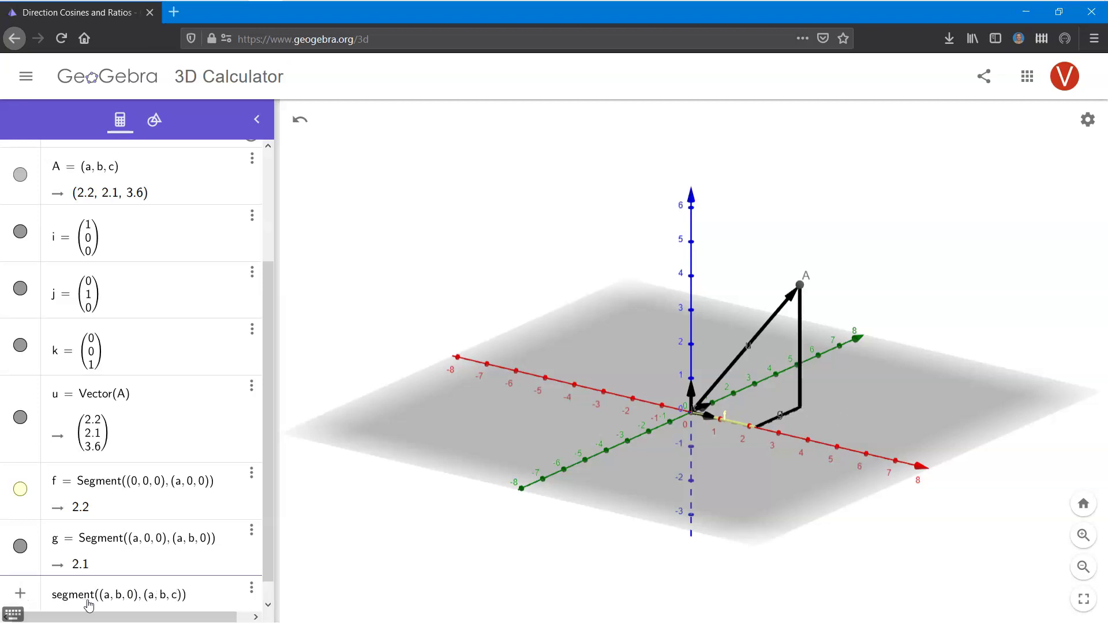
# Step: Confirm segment h (length 3.6) and colour segment g light purple
pyautogui.press('Return')
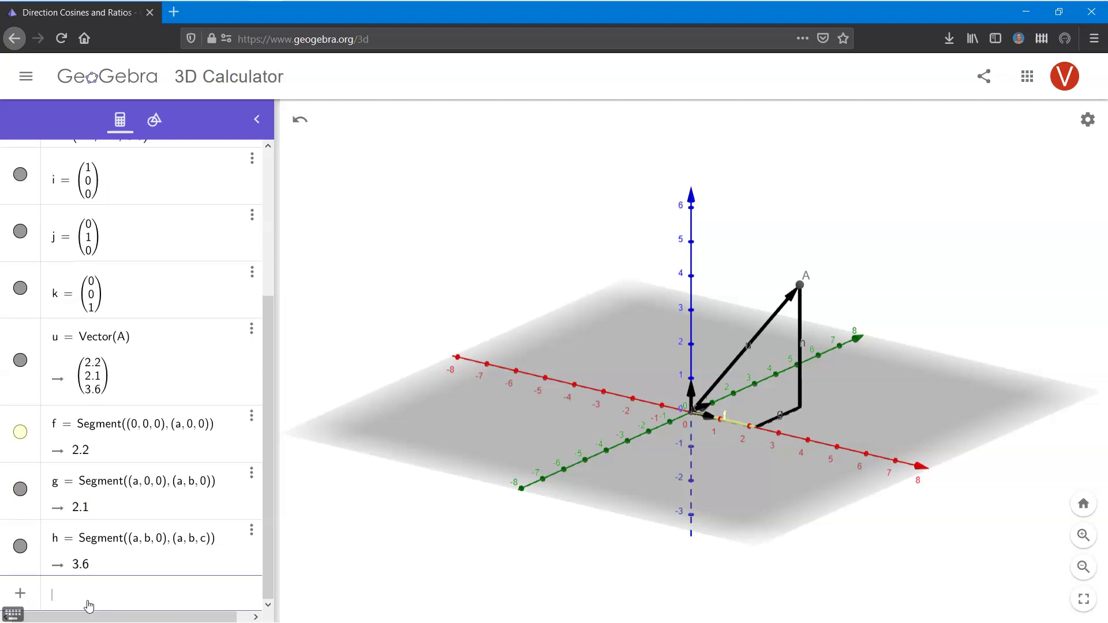
pyautogui.click(249, 479)
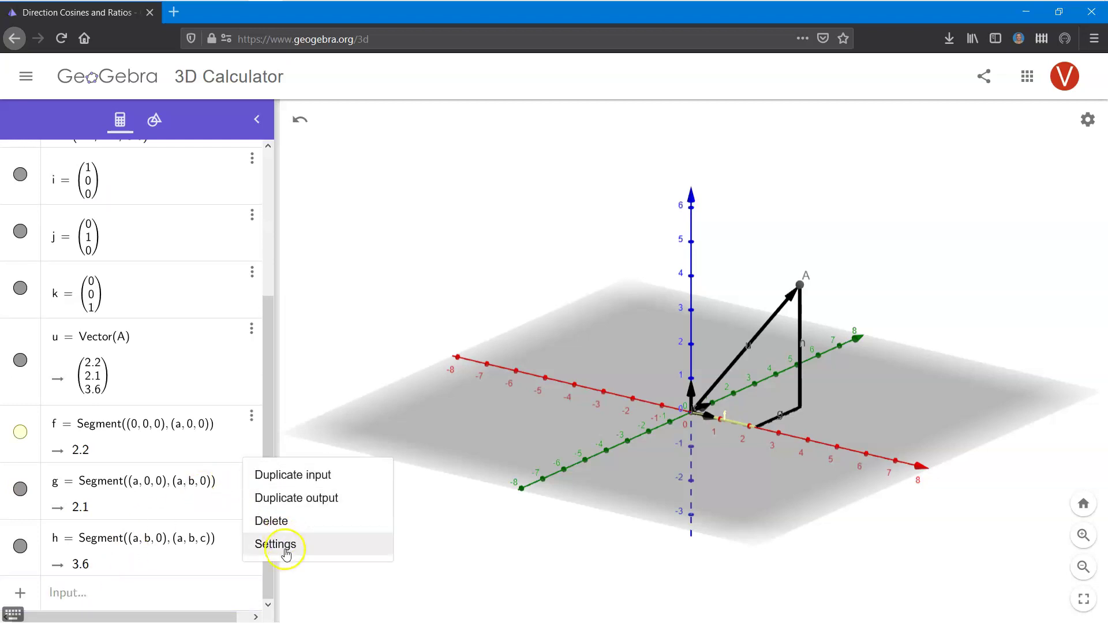
pyautogui.click(284, 544)
pyautogui.click(811, 114)
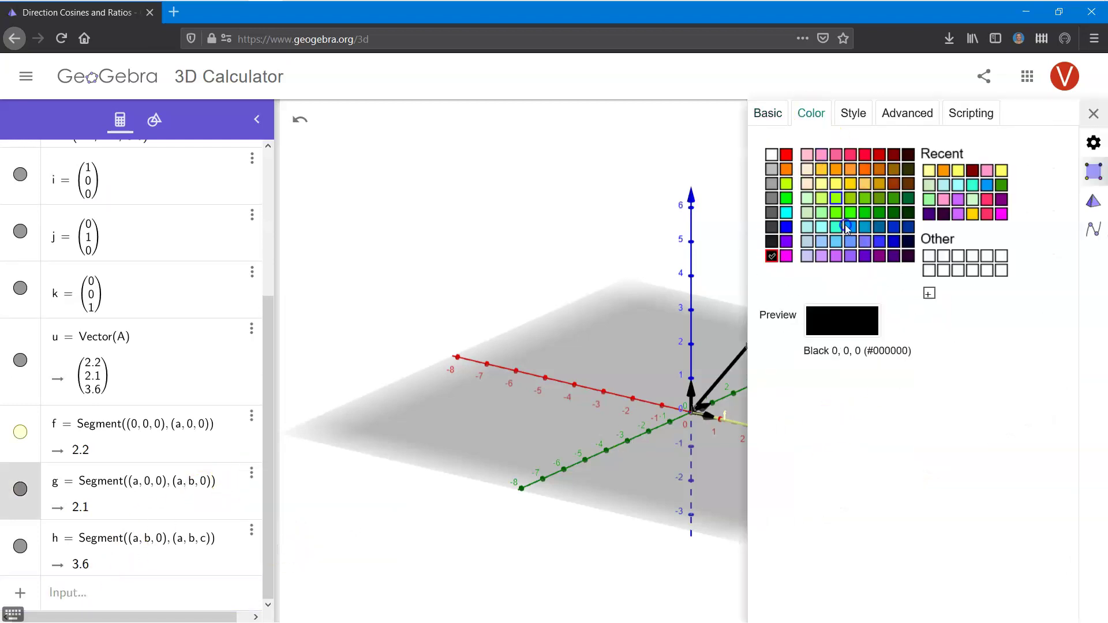
pyautogui.click(814, 253)
# Step: Colour segment h green and turn the view around the vertical axis
pyautogui.click(133, 542)
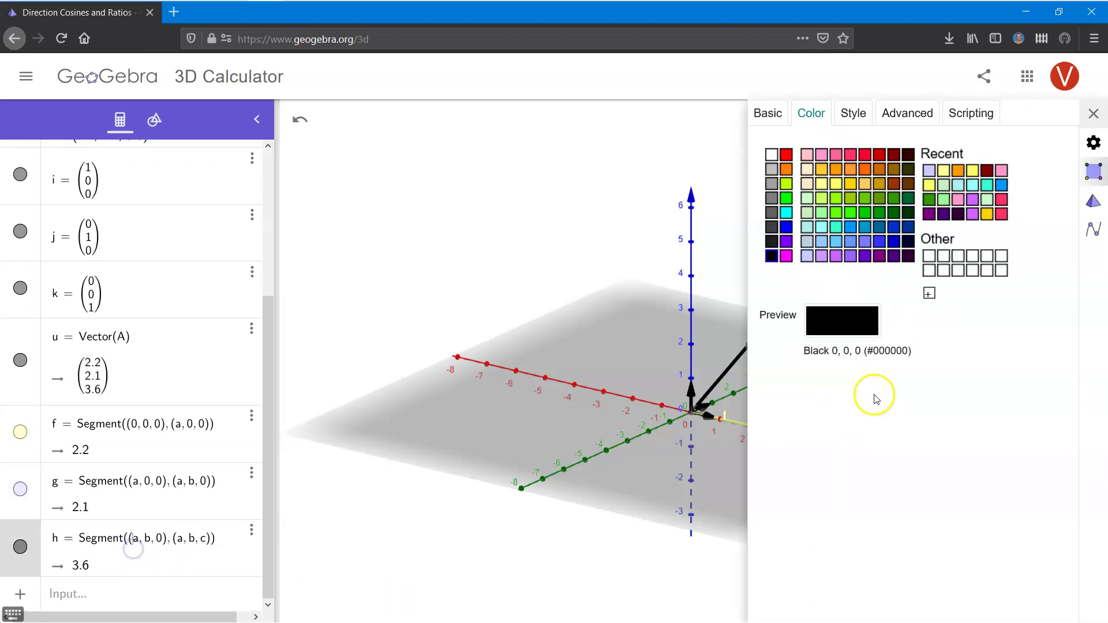
pyautogui.click(872, 221)
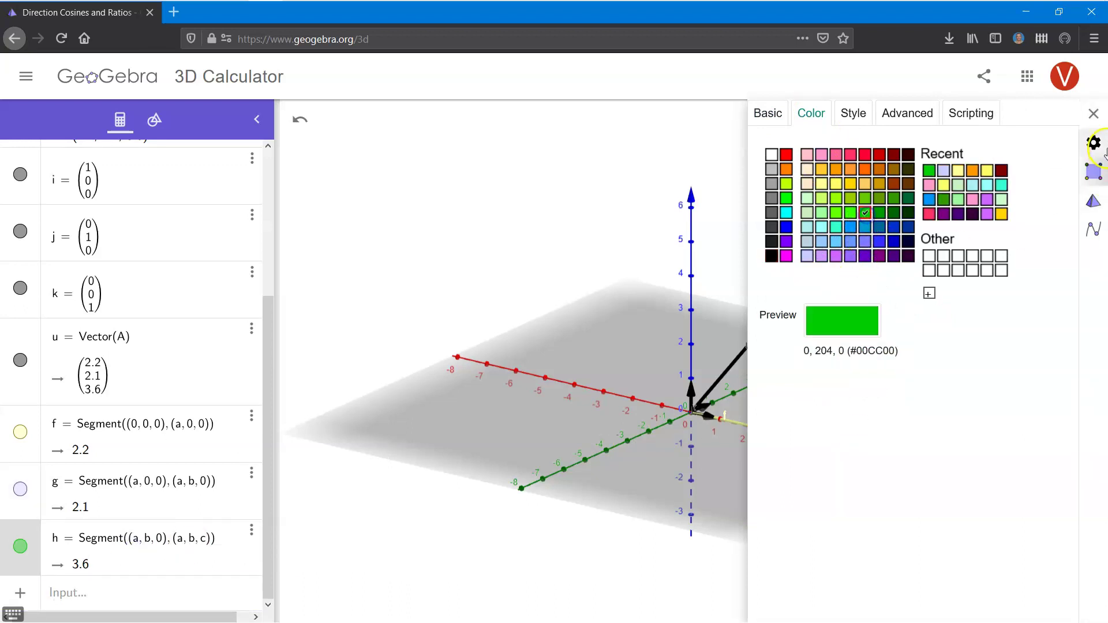
pyautogui.click(1093, 113)
pyautogui.moveTo(981, 404); pyautogui.dragTo(871, 428)
# Step: Reset to the home view and set slider b to 4.2
pyautogui.click(1083, 503)
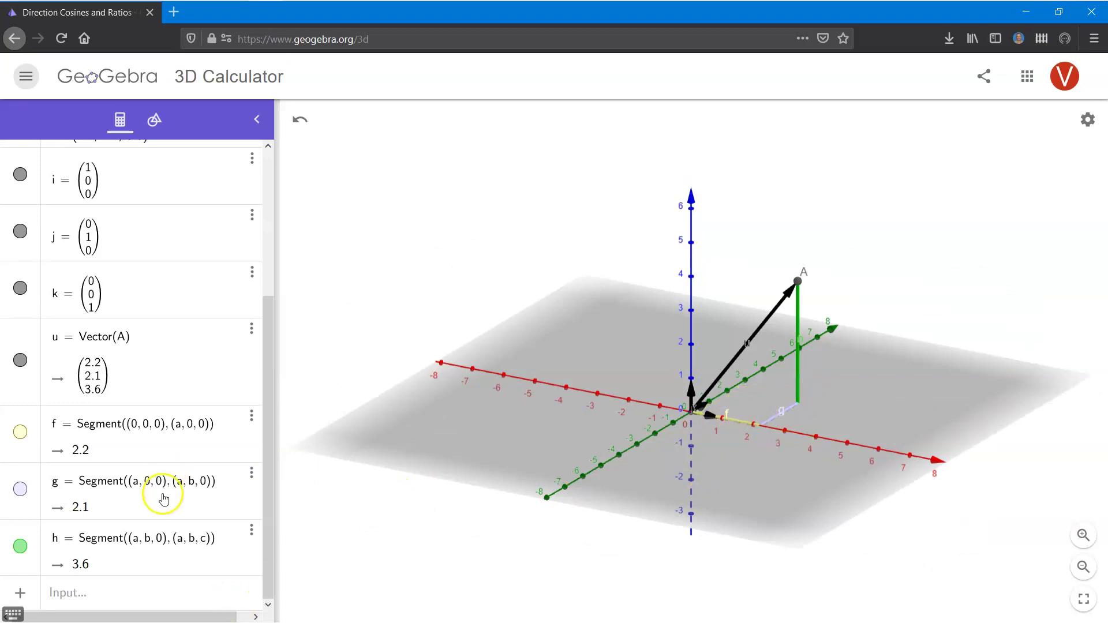
pyautogui.scroll(3, 153, 470)
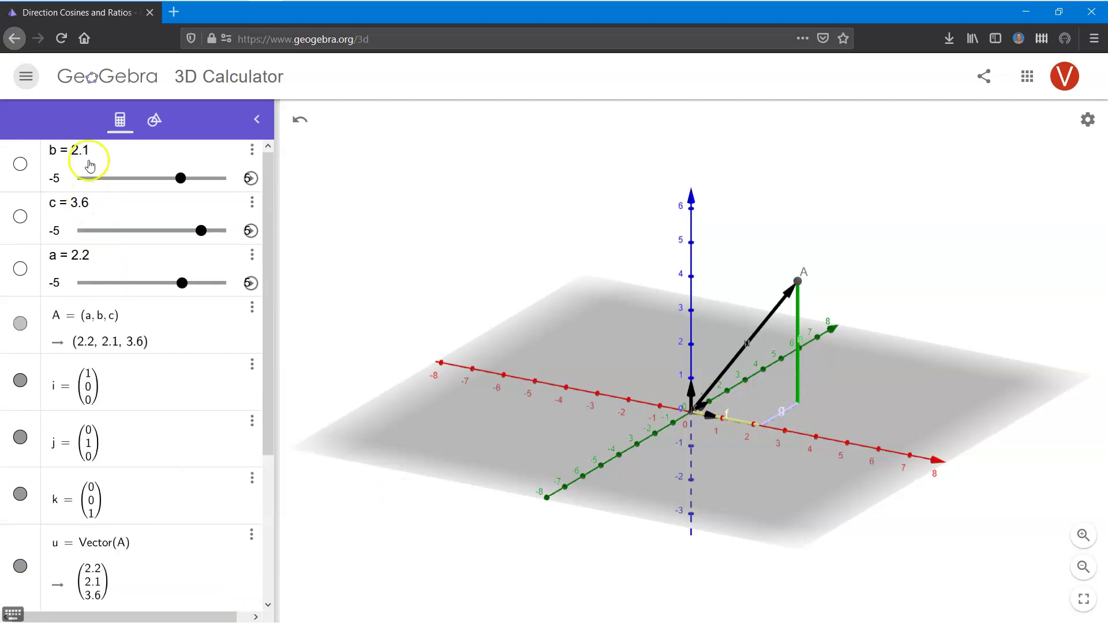
pyautogui.click(87, 151)
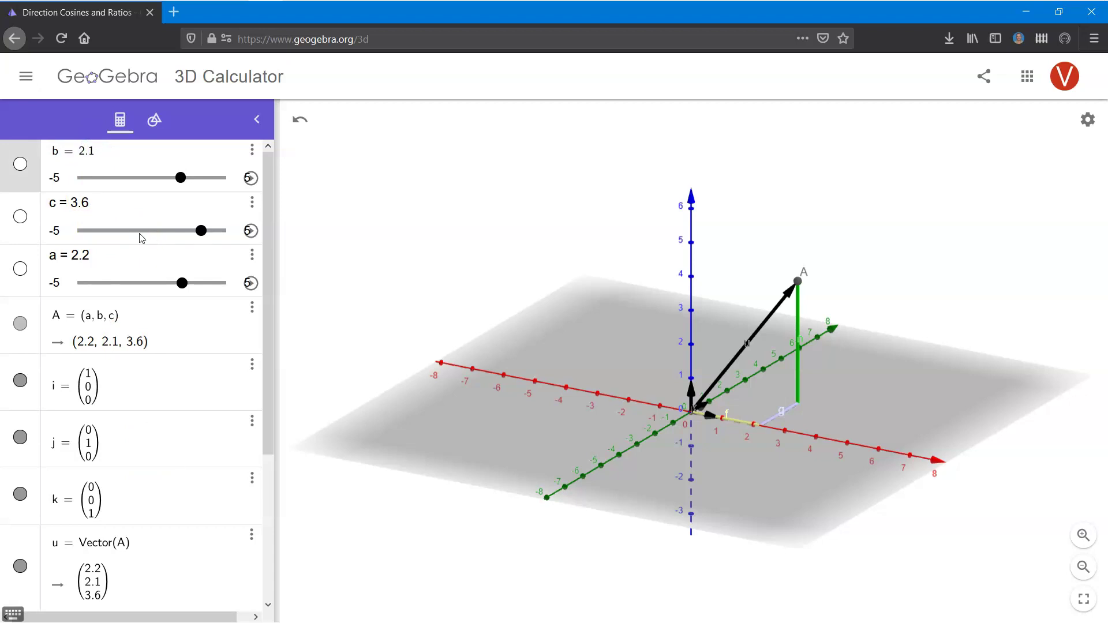
pyautogui.click(141, 234)
pyautogui.press('BackSpace')
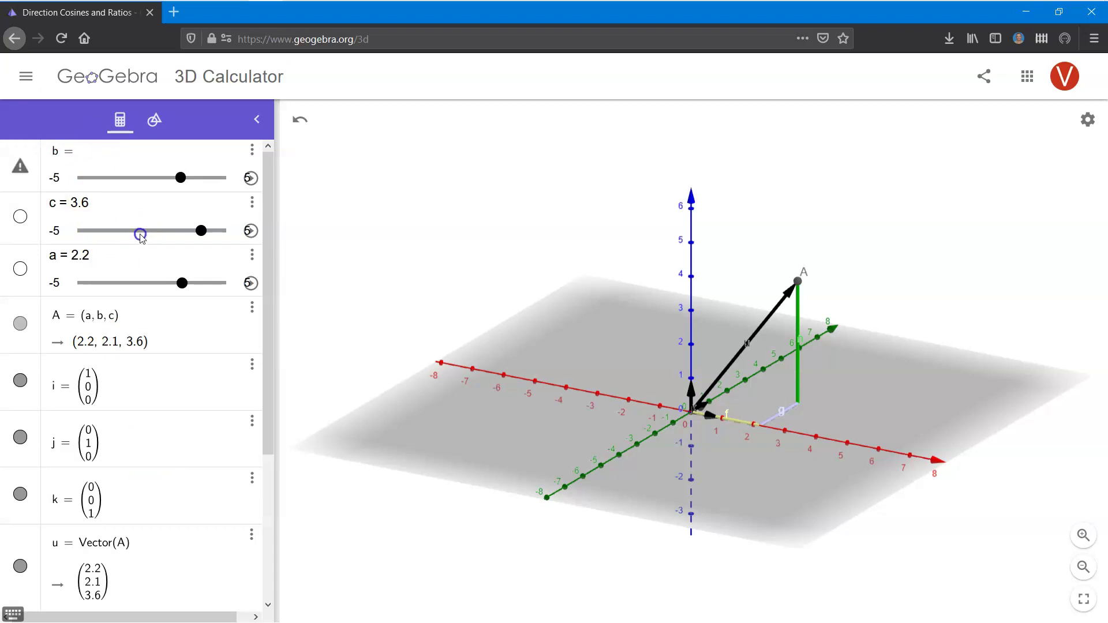
pyautogui.write('4.2')
pyautogui.press('Return')
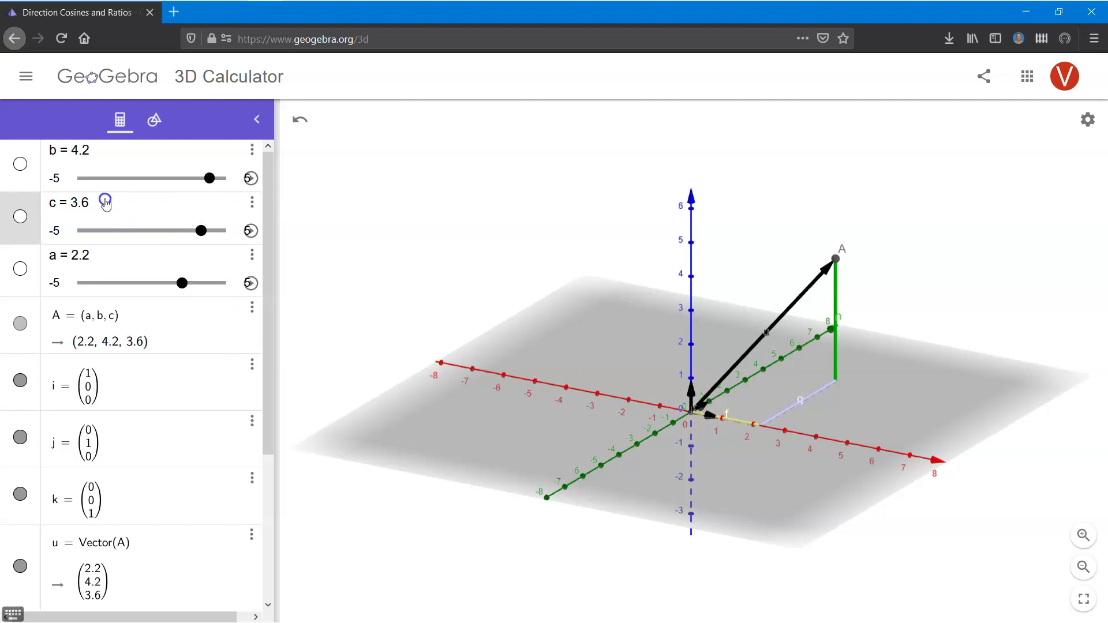
# Step: Set c to 7.2 and a to 4.4, moving A to (4.4, 4.2, 7.2)
pyautogui.click(98, 215)
pyautogui.click(161, 225)
pyautogui.press('BackSpace')
pyautogui.press('BackSpace')
pyautogui.press('BackSpace')
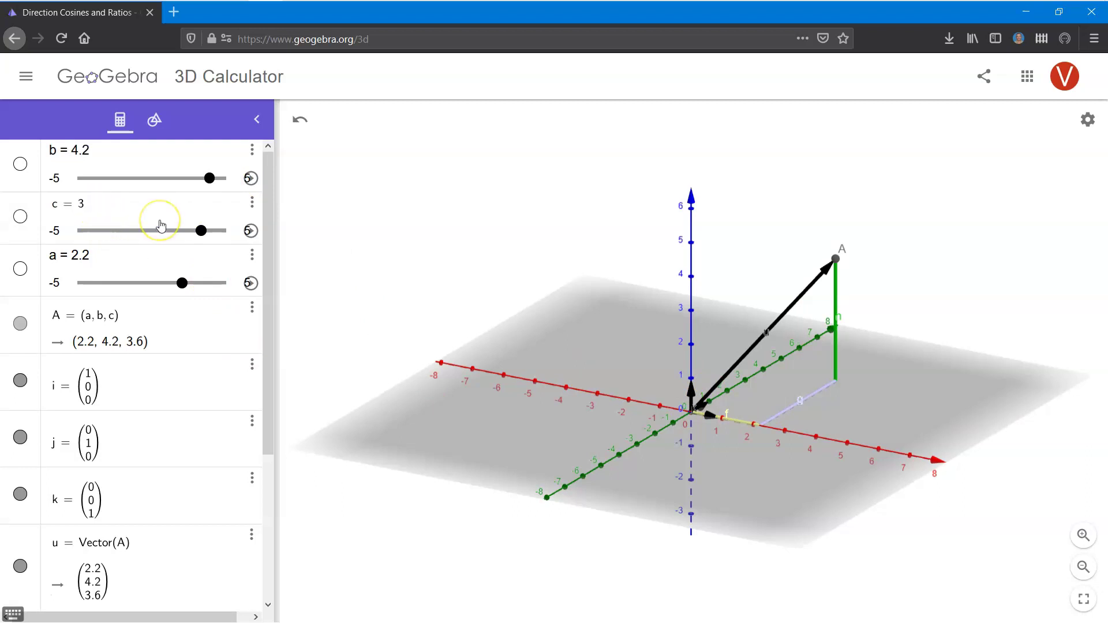
pyautogui.write('7.2')
pyautogui.press('Return')
pyautogui.click(91, 255)
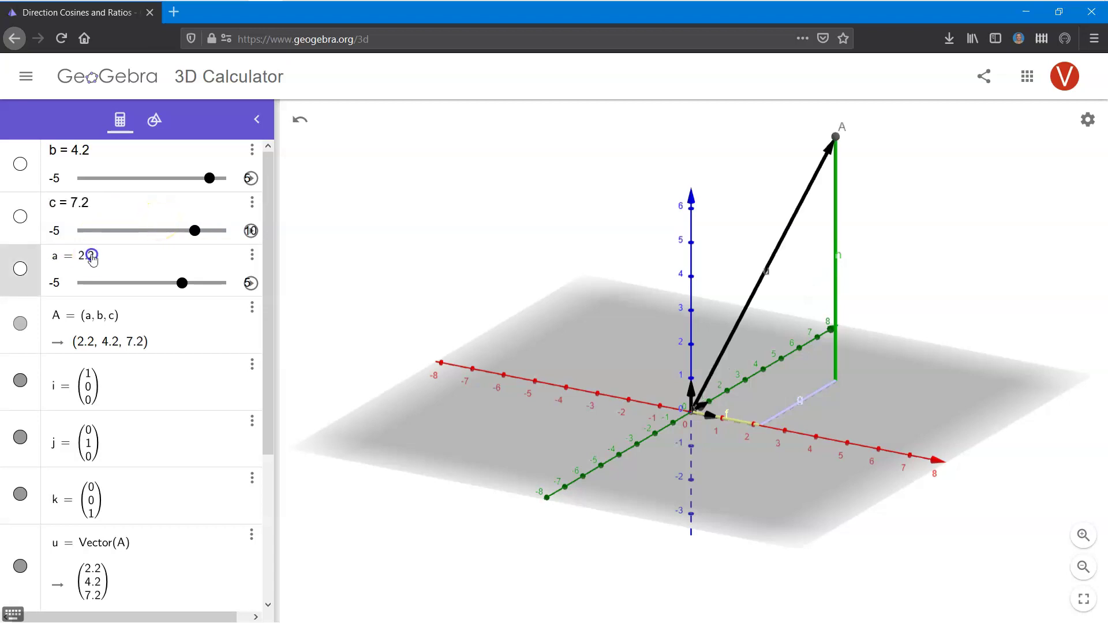
pyautogui.press('BackSpace')
pyautogui.press('BackSpace')
pyautogui.press('BackSpace')
pyautogui.write('4')
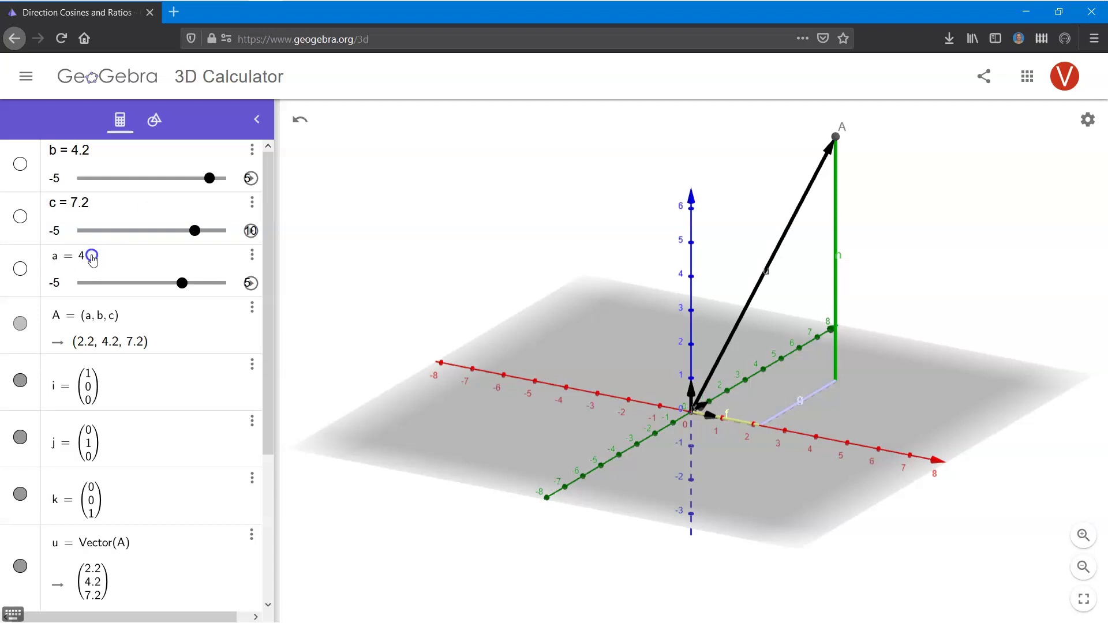
pyautogui.write('.4')
pyautogui.press('Return')
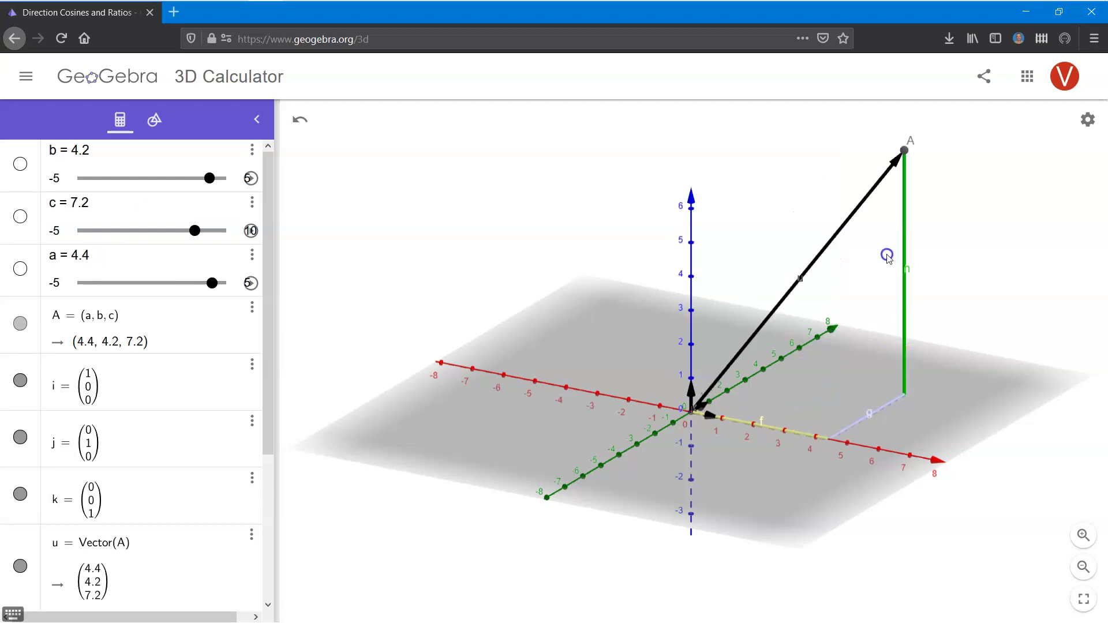
pyautogui.click(766, 391)
pyautogui.scroll(-4, 115, 519)
# Step: Create angle α = Angle(A, i) of 62.17° and move its label off the origin
pyautogui.click(106, 594)
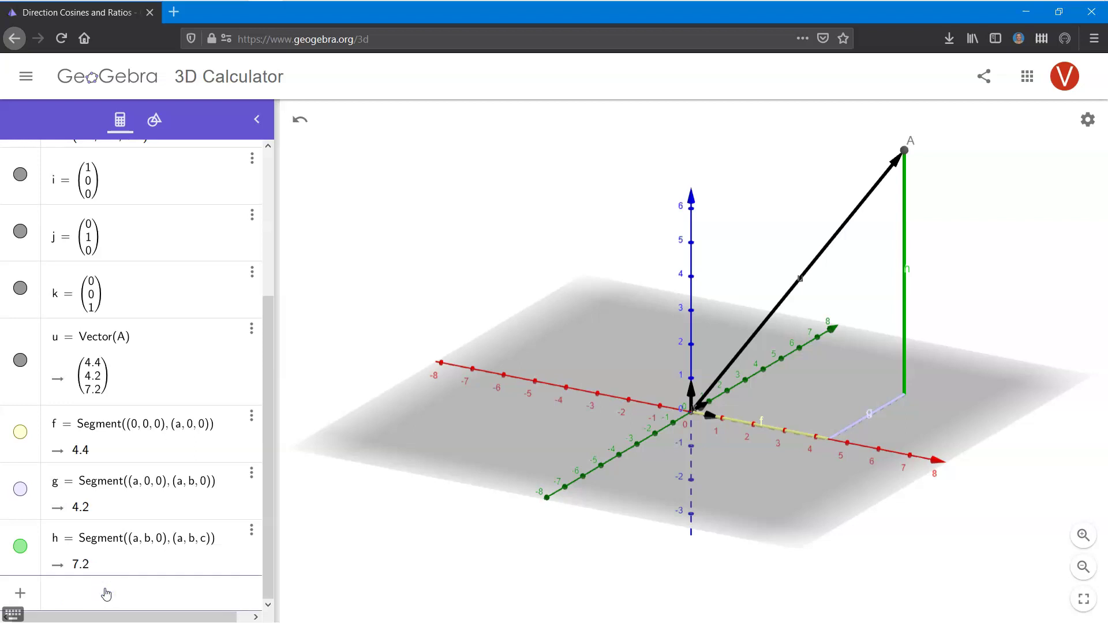
pyautogui.write('angle(')
pyautogui.click(100, 596)
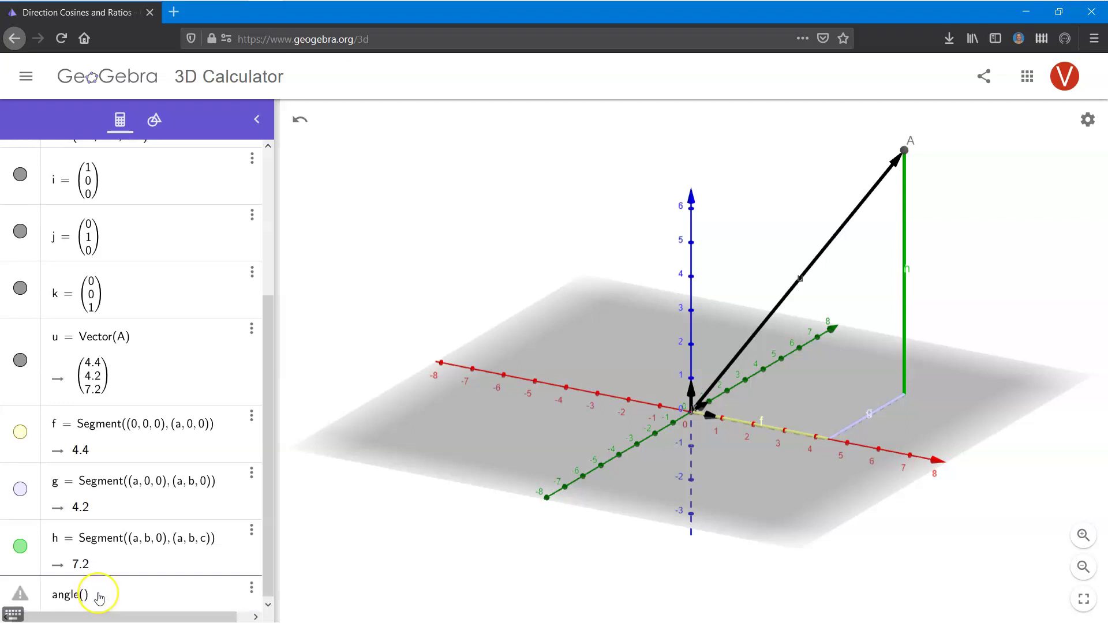
pyautogui.click(49, 594)
pyautogui.scroll(3, 12, 519)
pyautogui.scroll(-3, 12, 523)
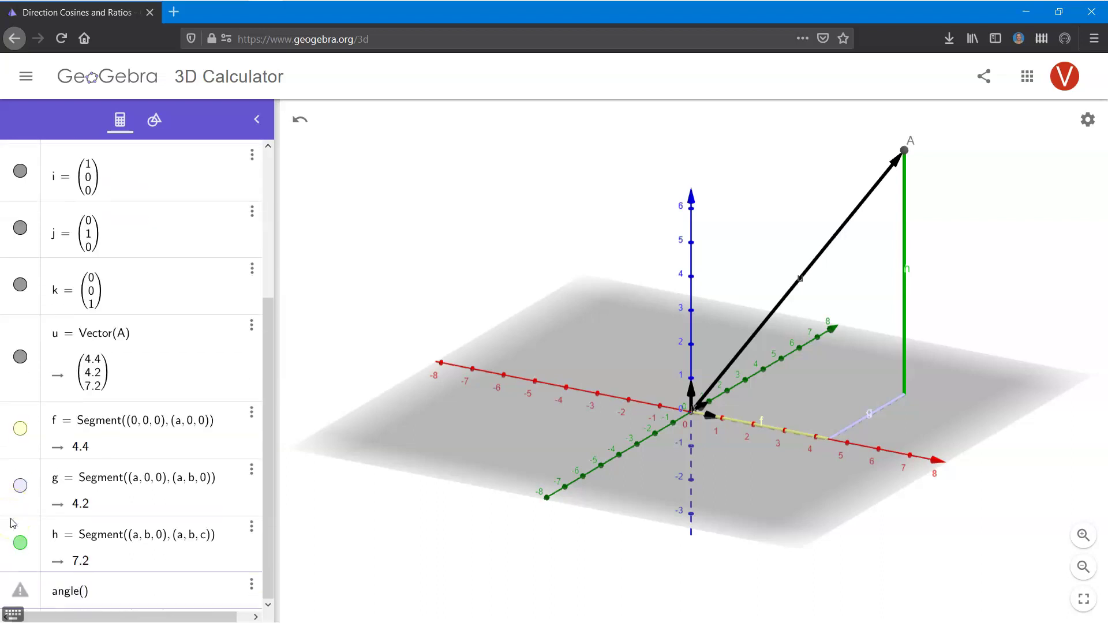
pyautogui.write(',i')
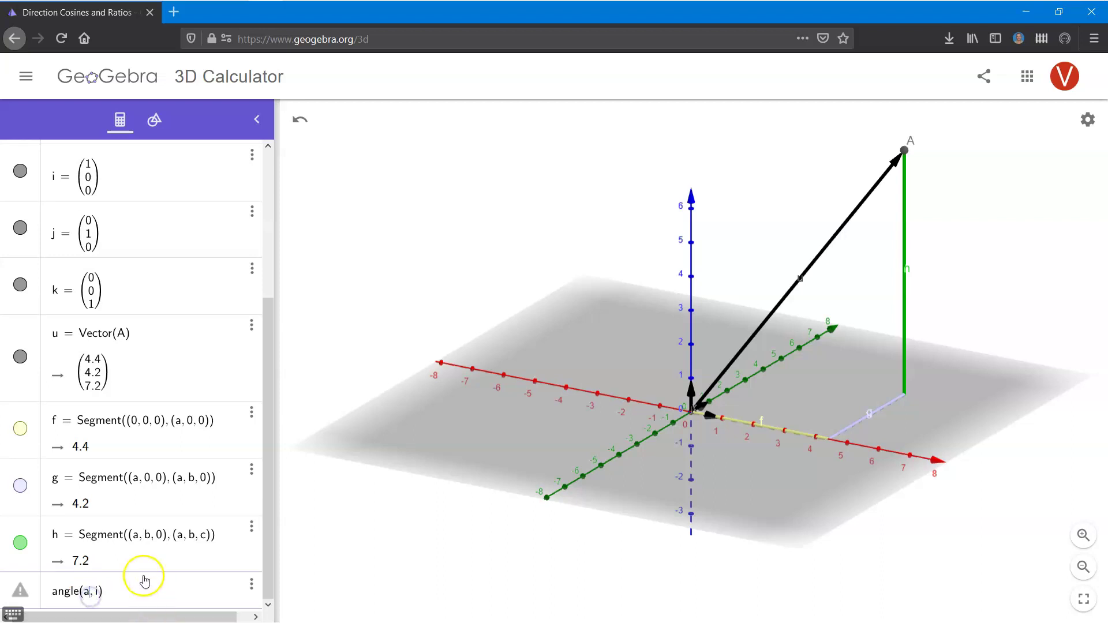
pyautogui.press('Left')
pyautogui.press('Left')
pyautogui.write('A')
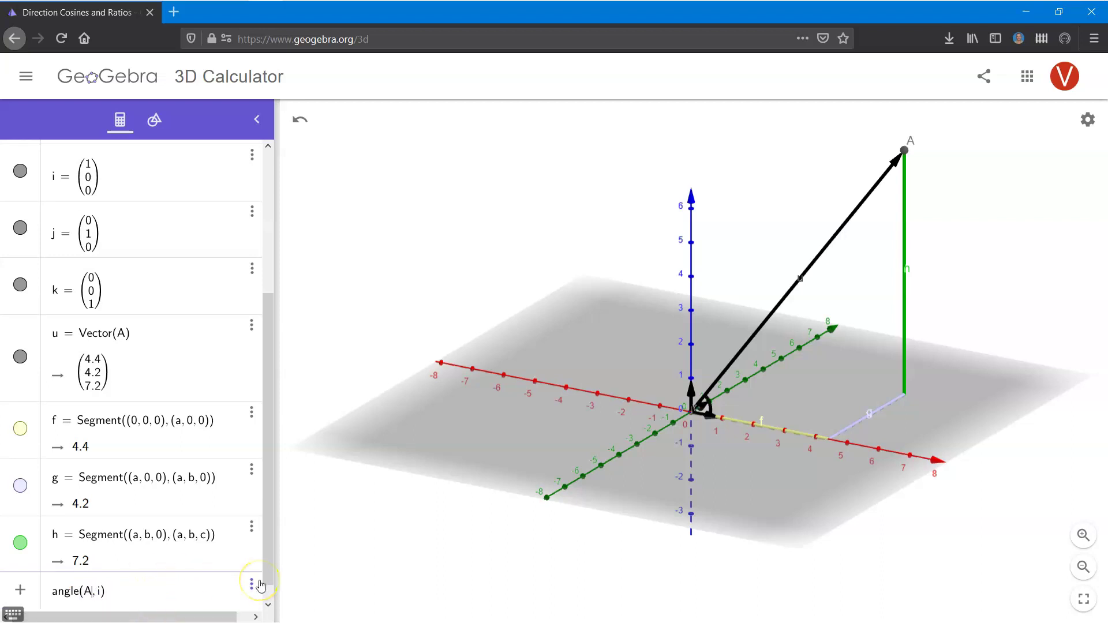
pyautogui.press('Return')
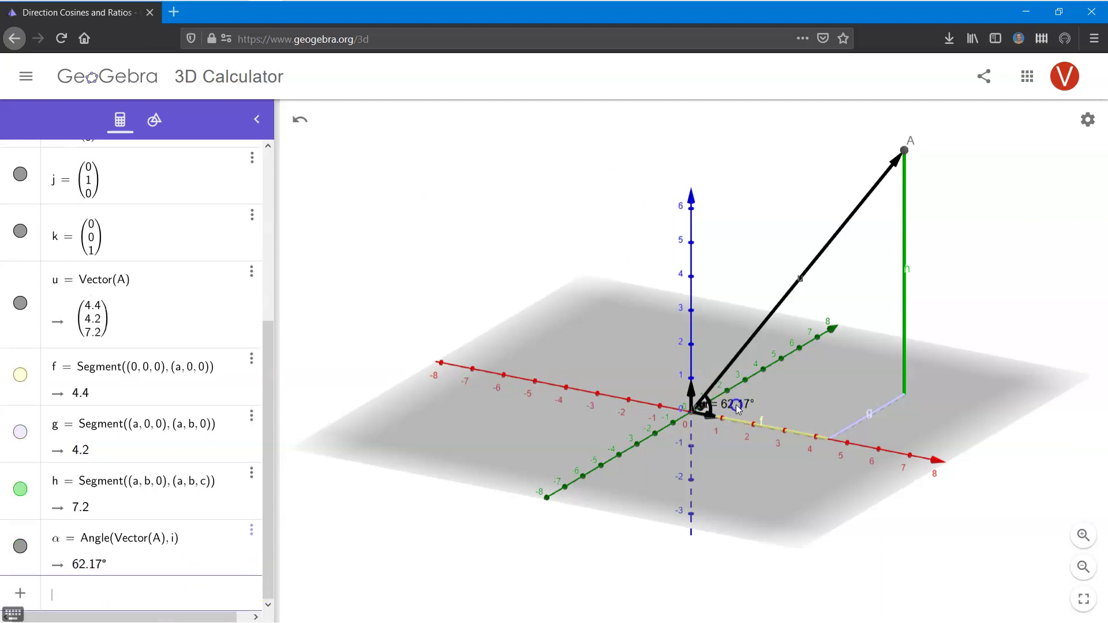
pyautogui.moveTo(729, 404); pyautogui.dragTo(676, 369)
pyautogui.click(629, 276)
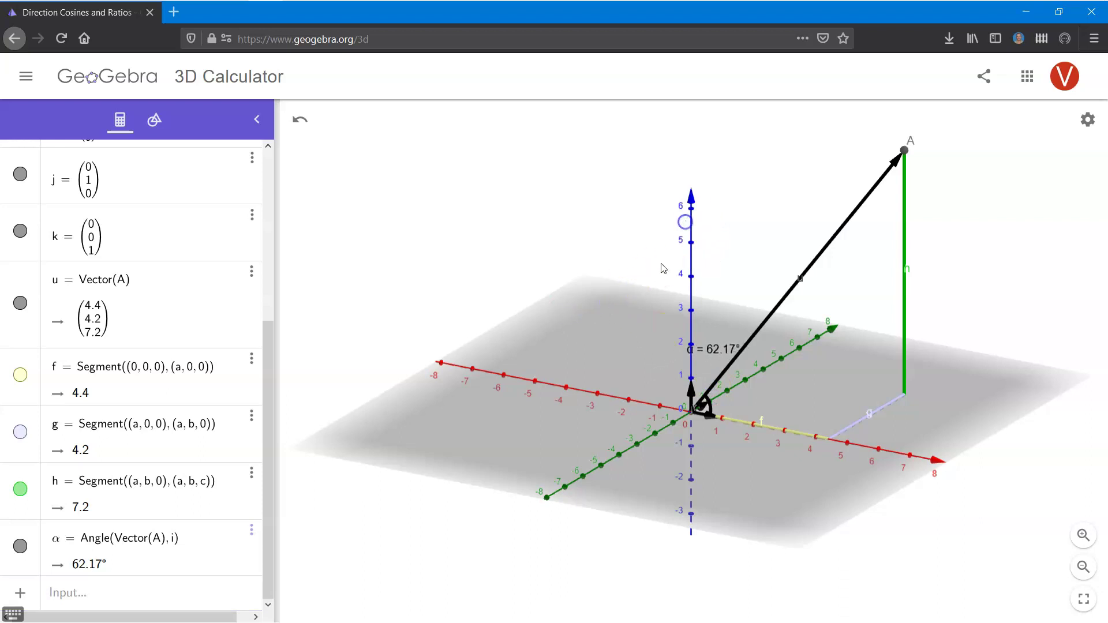
# Step: Create angles β = Angle(A, j) = 63.54° and γ = Angle(A, k) = 40.19°
pyautogui.click(124, 592)
pyautogui.click(114, 588)
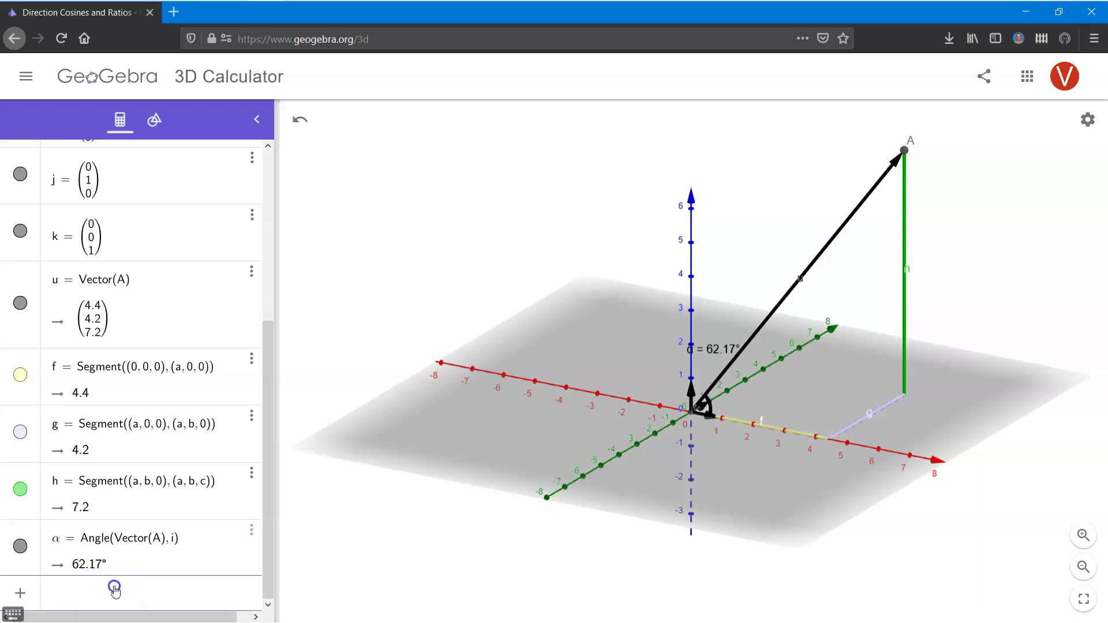
pyautogui.write('angle(')
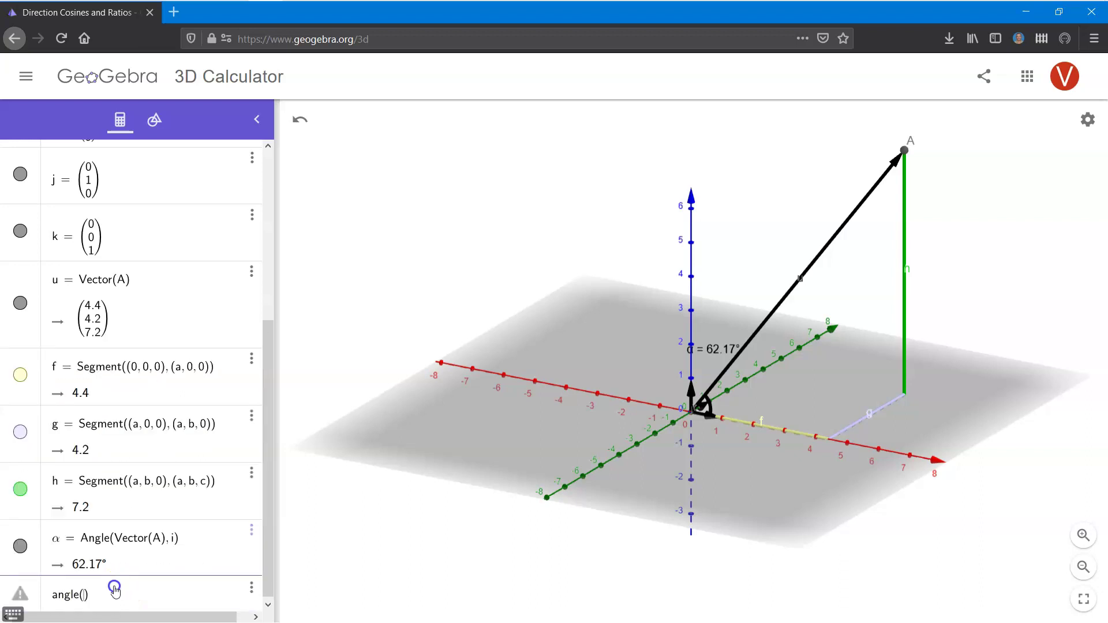
pyautogui.write('(A')
pyautogui.write('),j')
pyautogui.press('Return')
pyautogui.write('angle(')
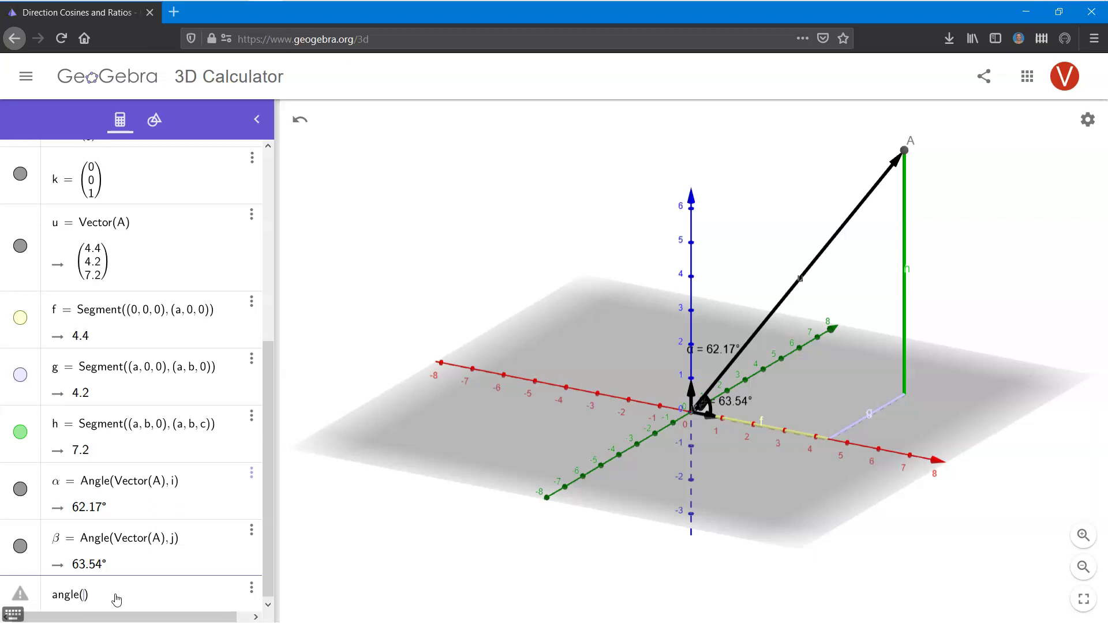
pyautogui.write('A,')
pyautogui.write('k')
pyautogui.press('Return')
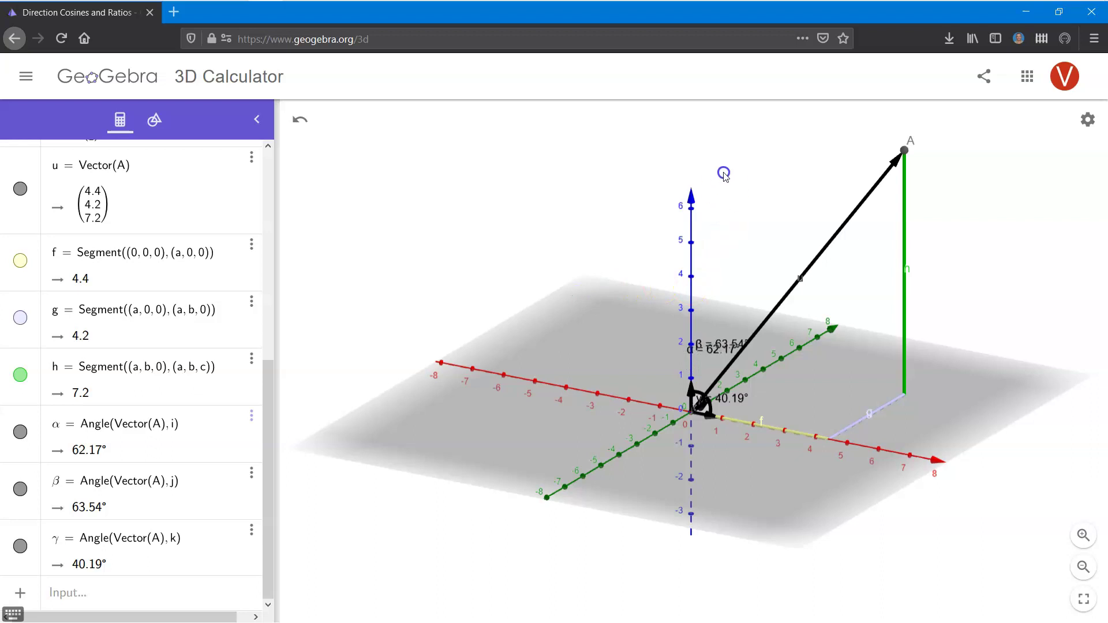
# Step: Set the α arc size to 85 and the β arc size to 100
pyautogui.moveTo(749, 468); pyautogui.dragTo(724, 485)
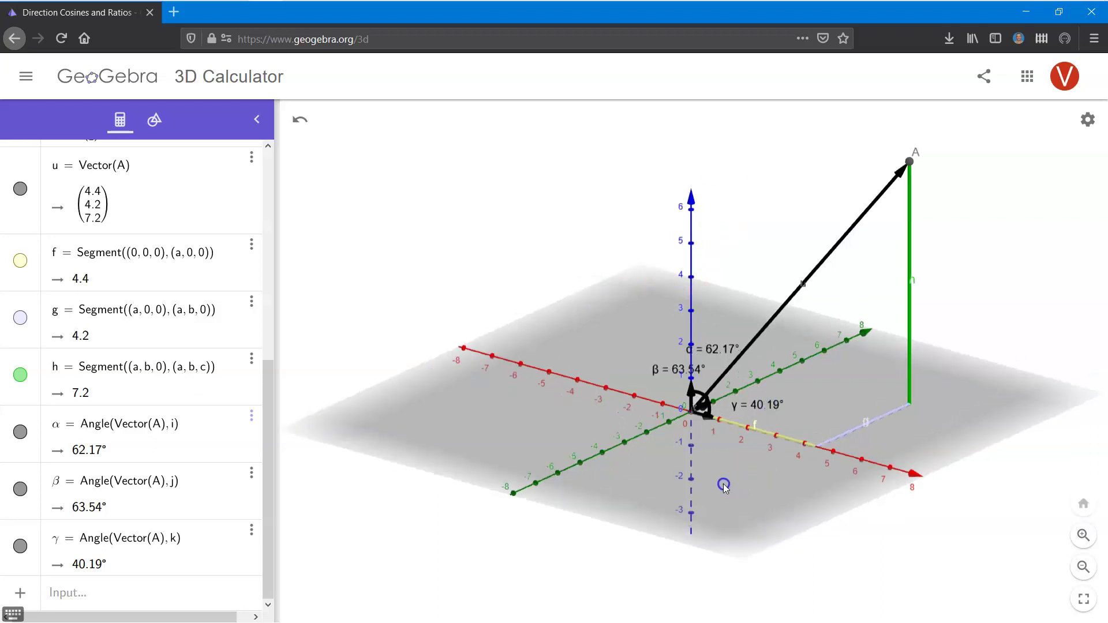
pyautogui.click(251, 416)
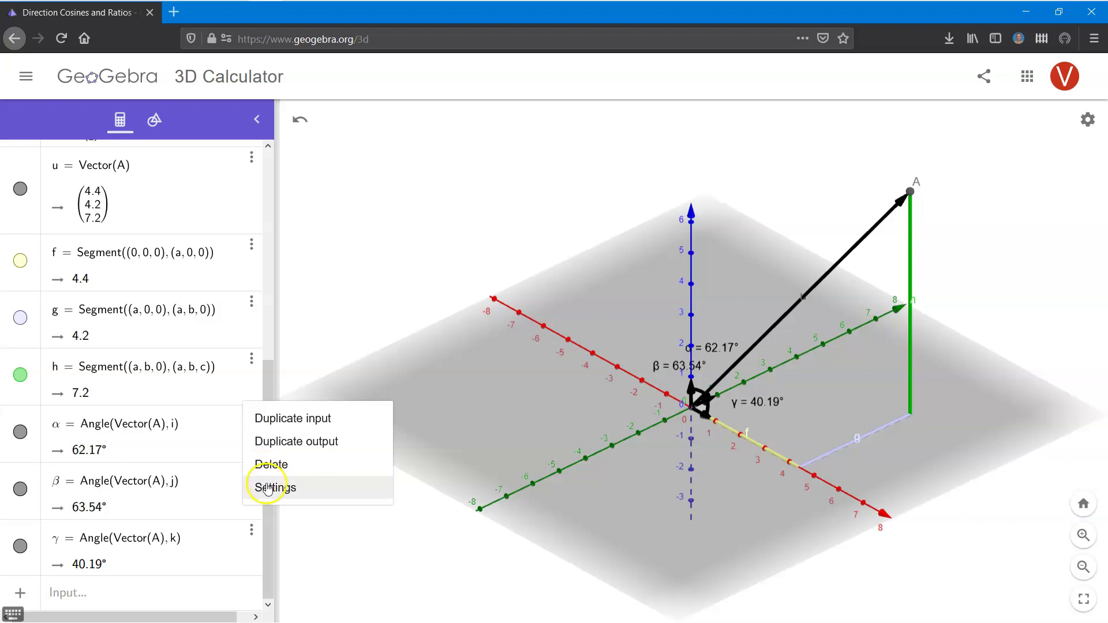
pyautogui.click(267, 488)
pyautogui.click(852, 112)
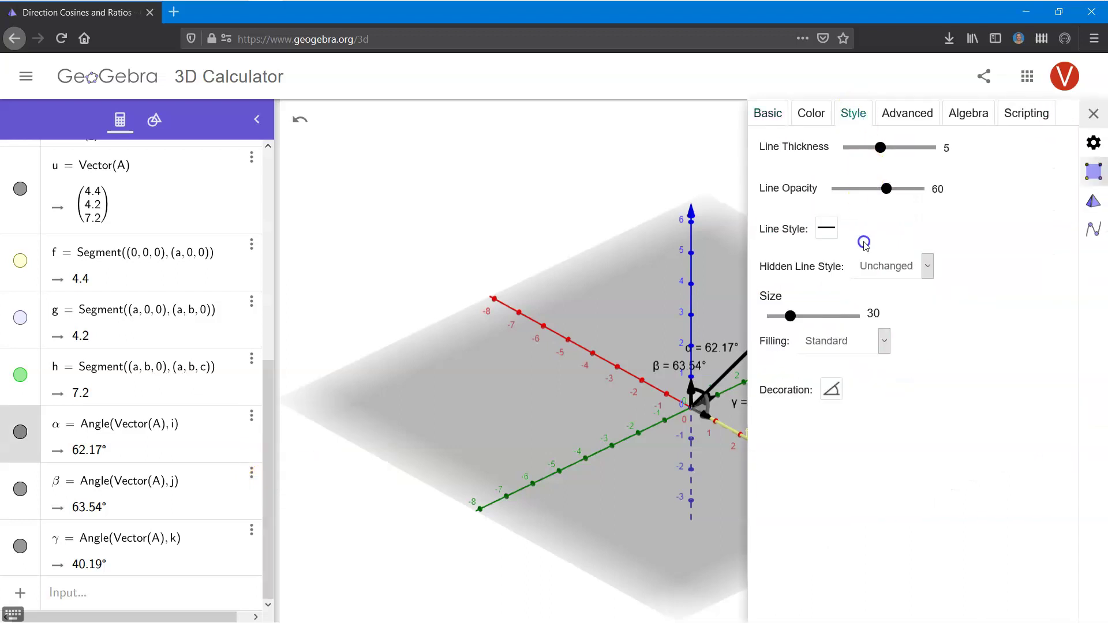
pyautogui.moveTo(790, 317); pyautogui.dragTo(840, 316)
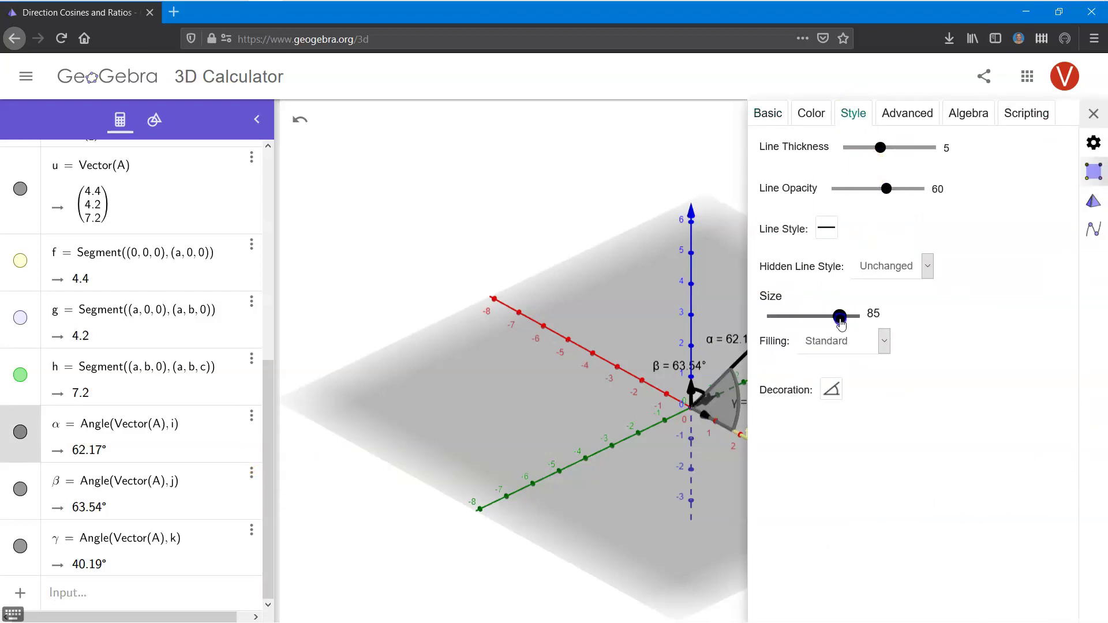
pyautogui.click(116, 481)
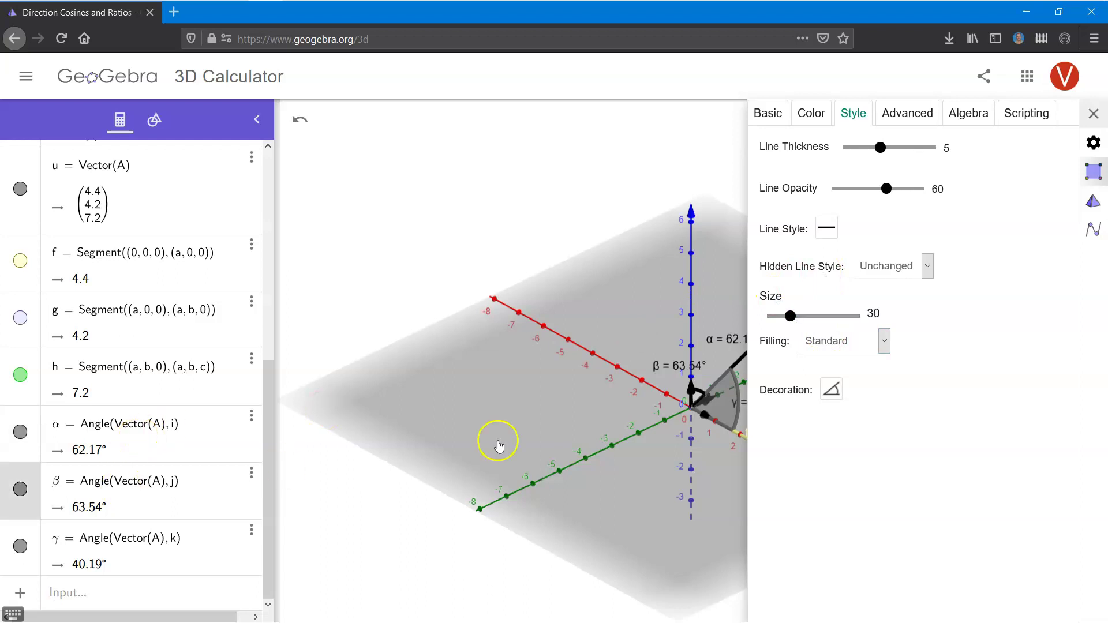
pyautogui.moveTo(790, 317)
pyautogui.mouseDown()
pyautogui.moveTo(855, 315)
pyautogui.moveTo(791, 317)
pyautogui.mouseUp()
pyautogui.click(100, 548)
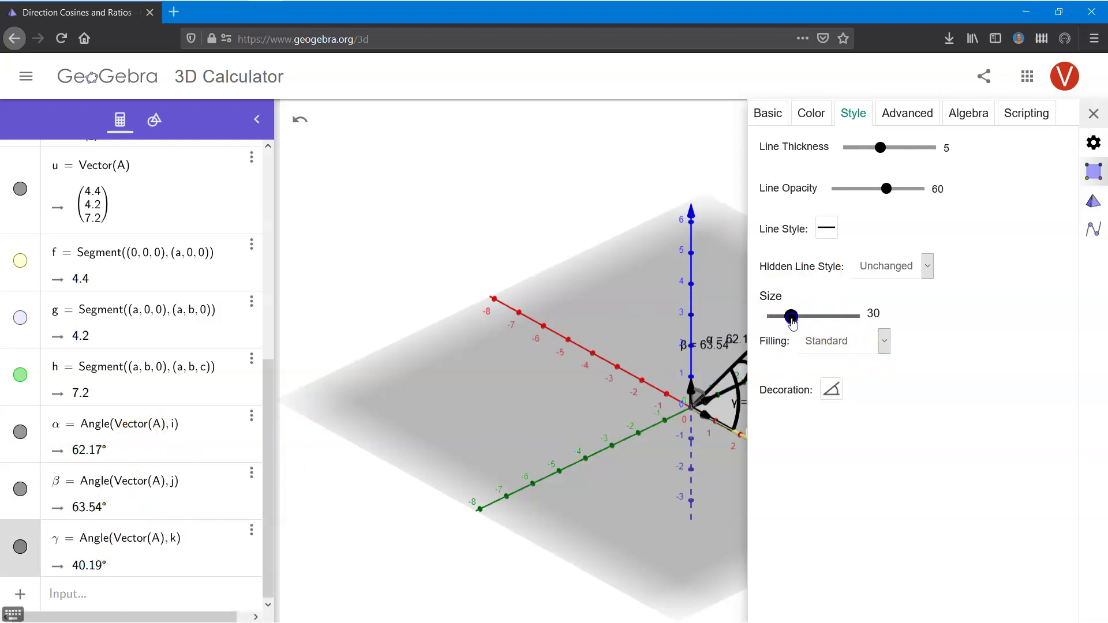
pyautogui.press('Escape')
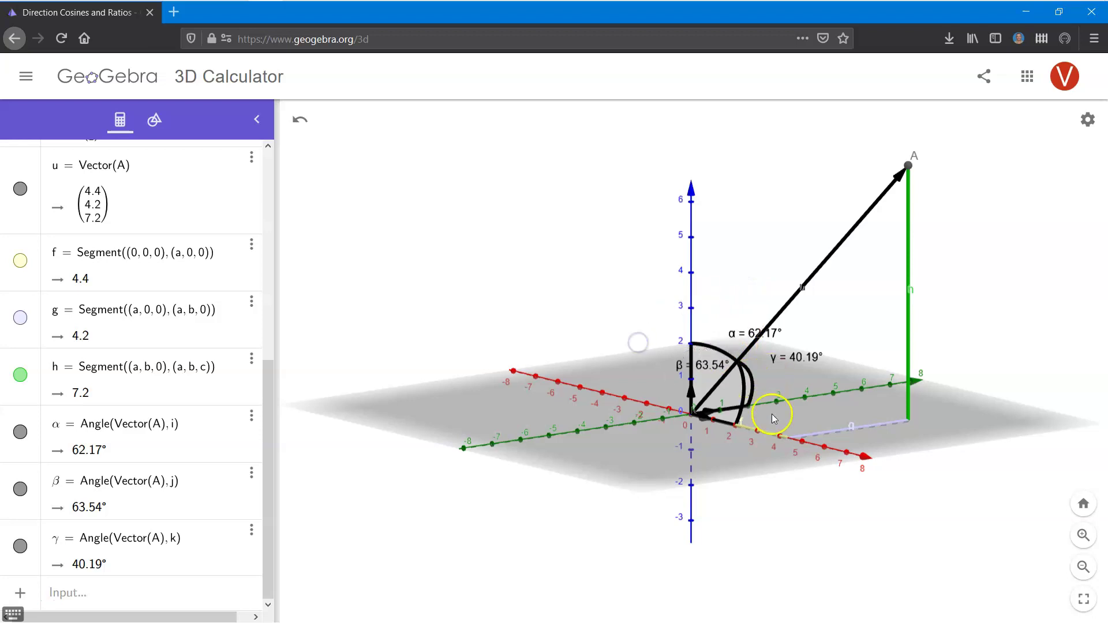
# Step: Restore the home view and drag the α label left, clear of the other labels
pyautogui.moveTo(730, 329); pyautogui.dragTo(739, 330)
pyautogui.click(1084, 507)
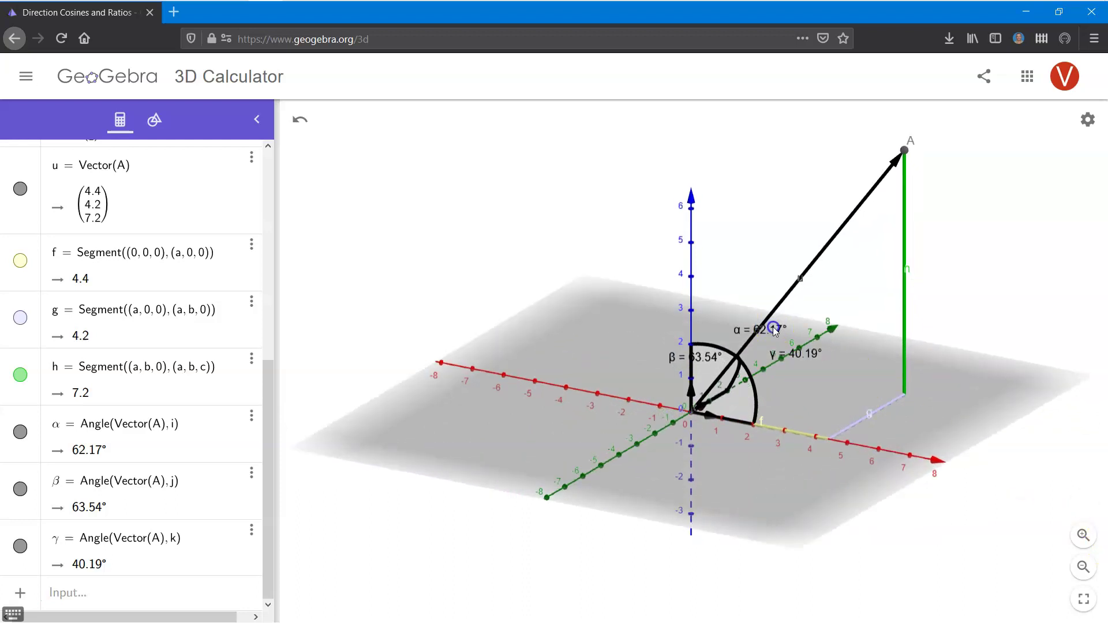
pyautogui.moveTo(767, 323); pyautogui.dragTo(737, 320)
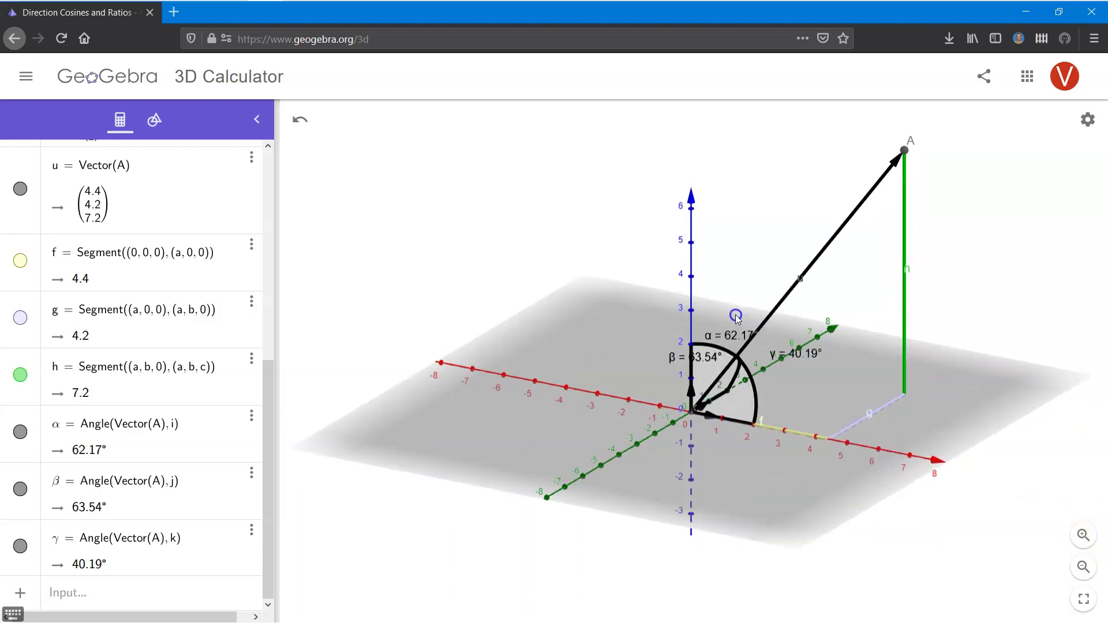
pyautogui.click(711, 358)
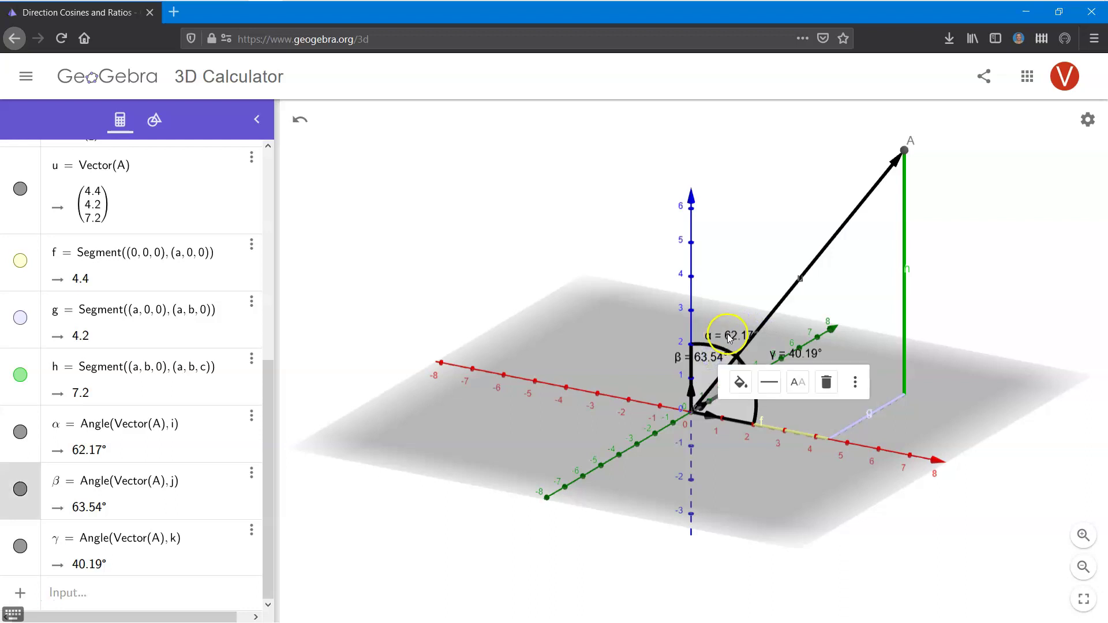
pyautogui.click(110, 594)
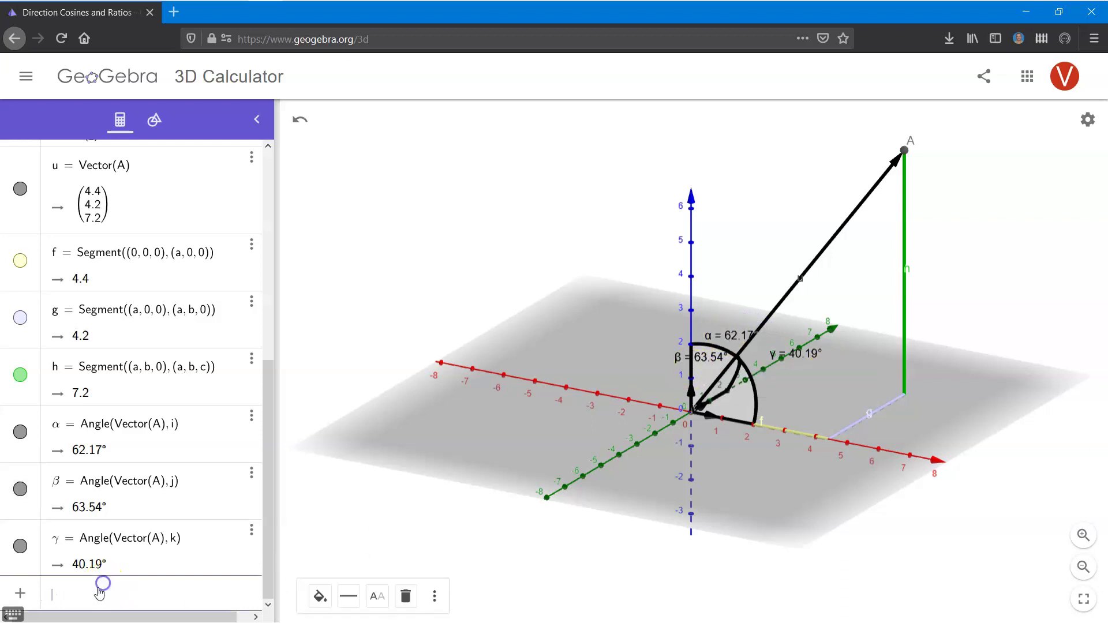
# Step: Change slider b to 2.1 in the Algebra view
pyautogui.scroll(5, 143, 502)
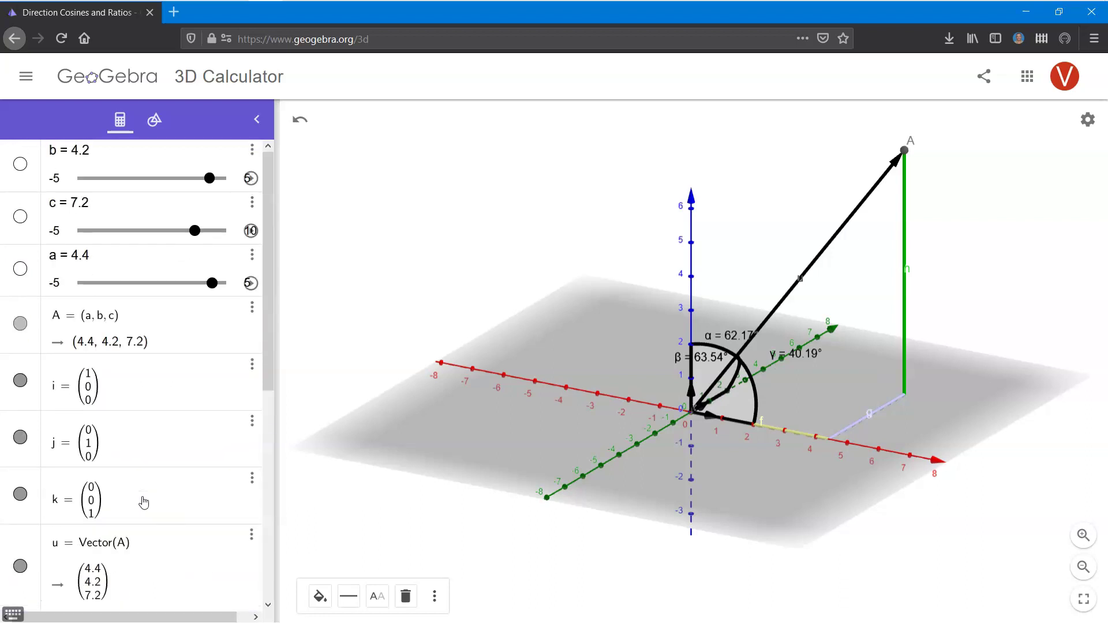
pyautogui.click(95, 158)
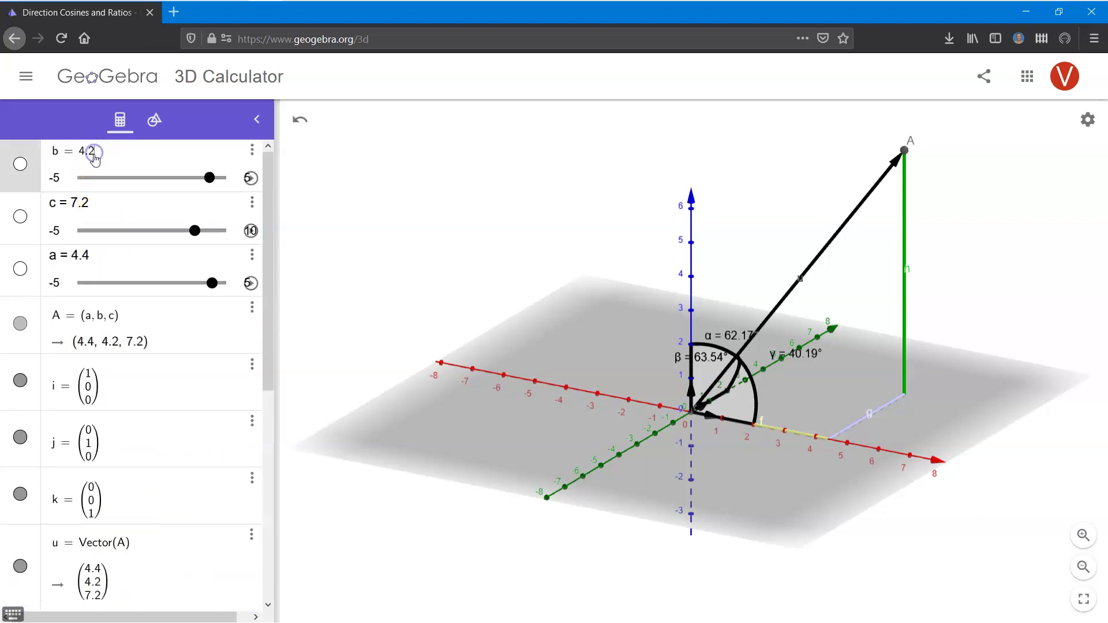
pyautogui.press('BackSpace')
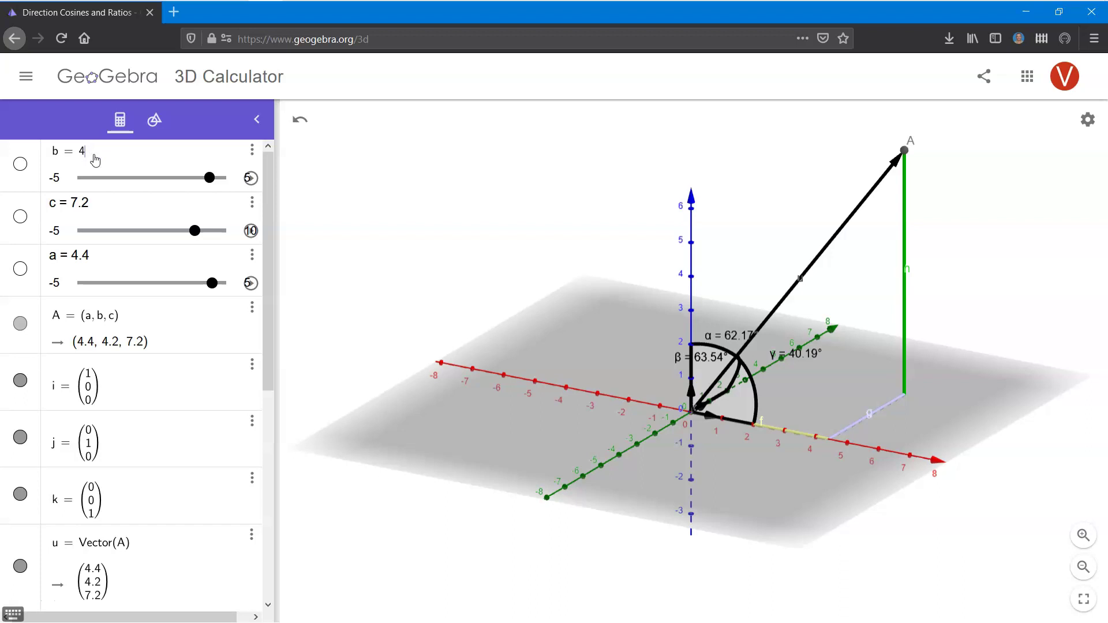
pyautogui.press('BackSpace')
pyautogui.write('2.1')
pyautogui.press('Return')
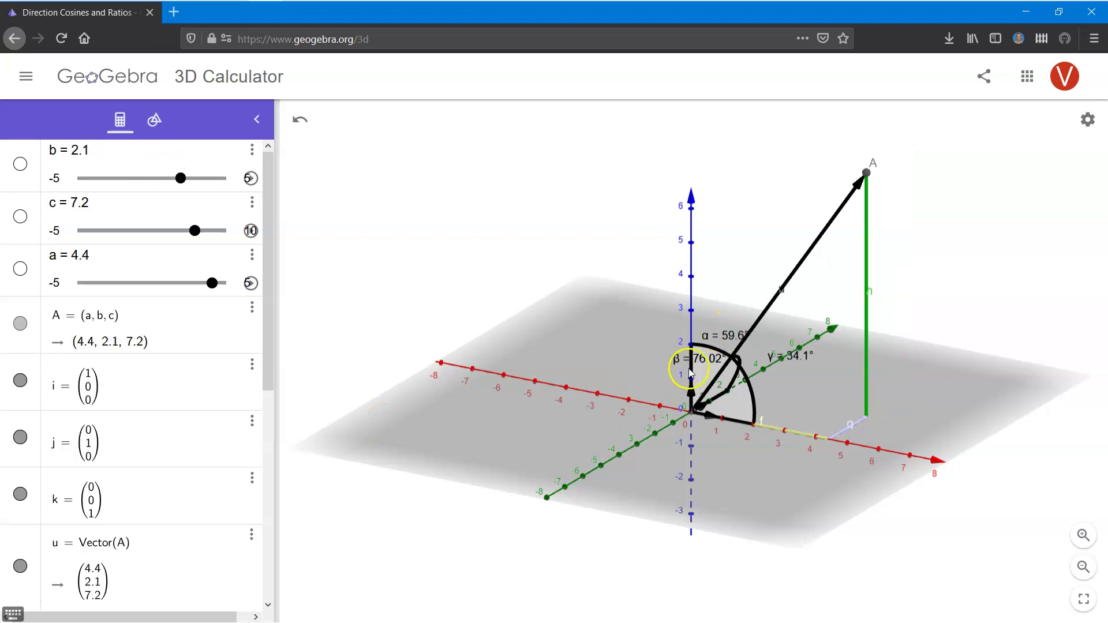
# Step: Set c to 3.6 and a to 2.2, returning A to (2.2, 2.1, 3.6)
pyautogui.click(107, 223)
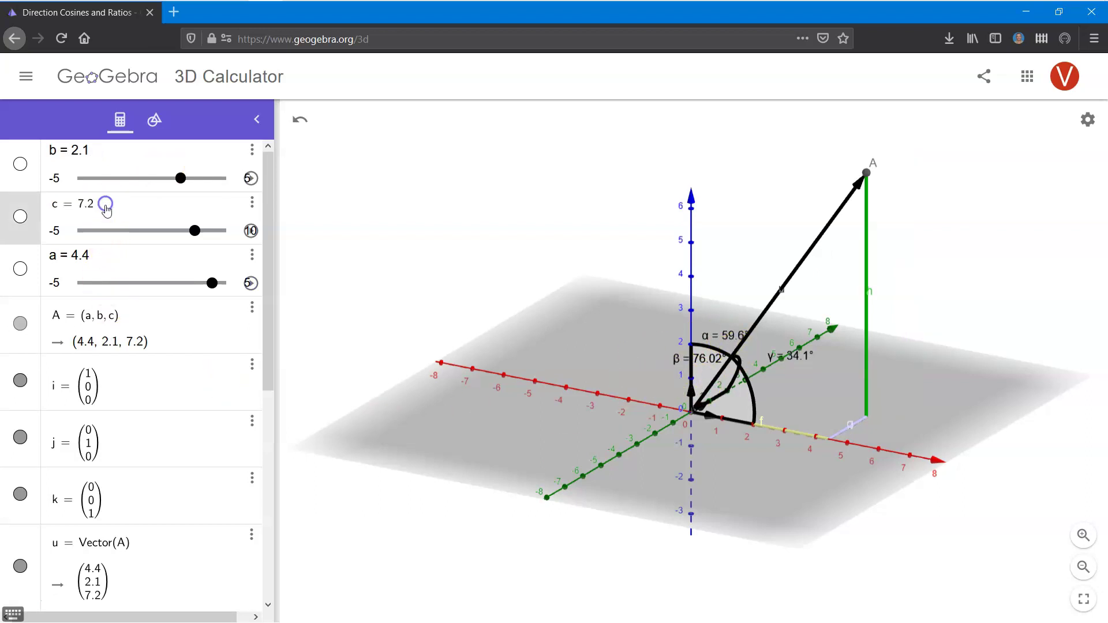
pyautogui.press('BackSpace')
pyautogui.press('BackSpace')
pyautogui.press('BackSpace')
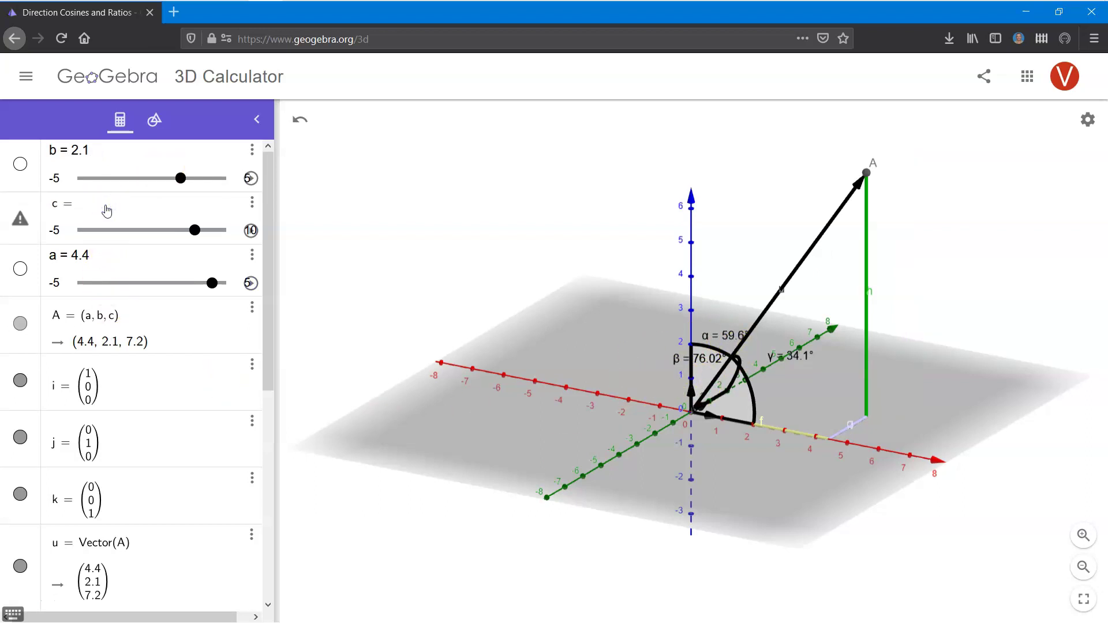
pyautogui.write('3.6')
pyautogui.click(114, 254)
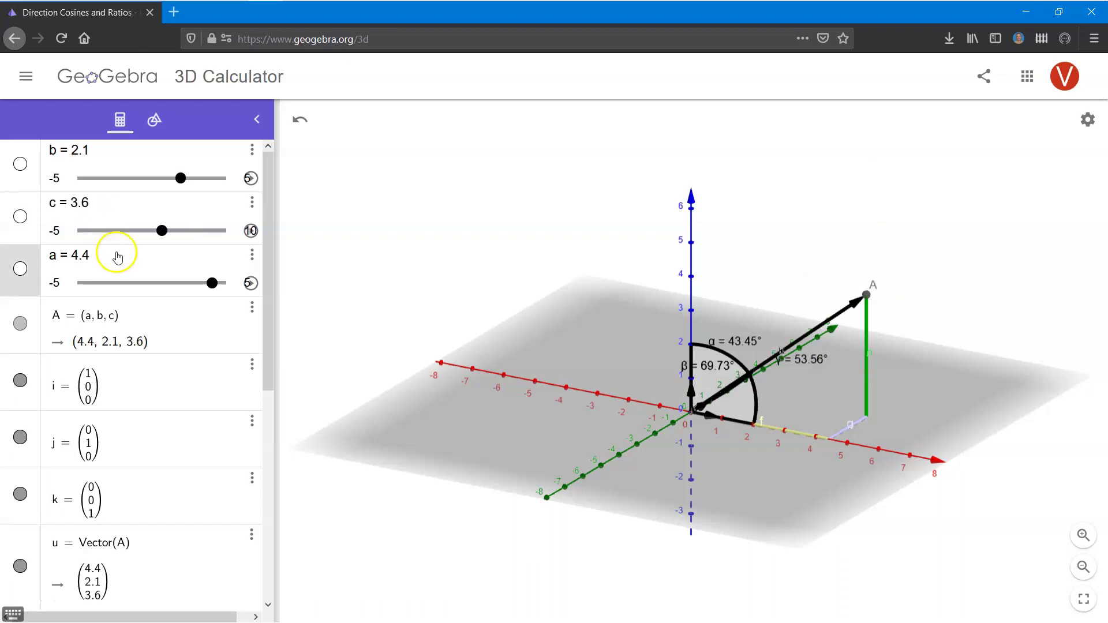
pyautogui.press('BackSpace')
pyautogui.press('BackSpace')
pyautogui.press('BackSpace')
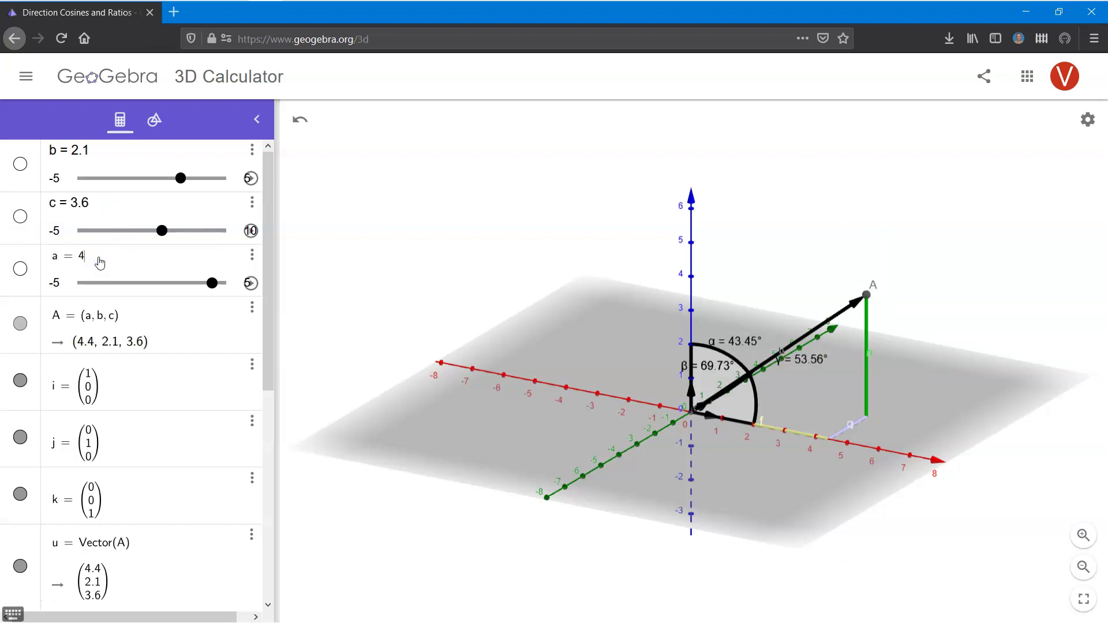
pyautogui.write('2.2')
pyautogui.press('Return')
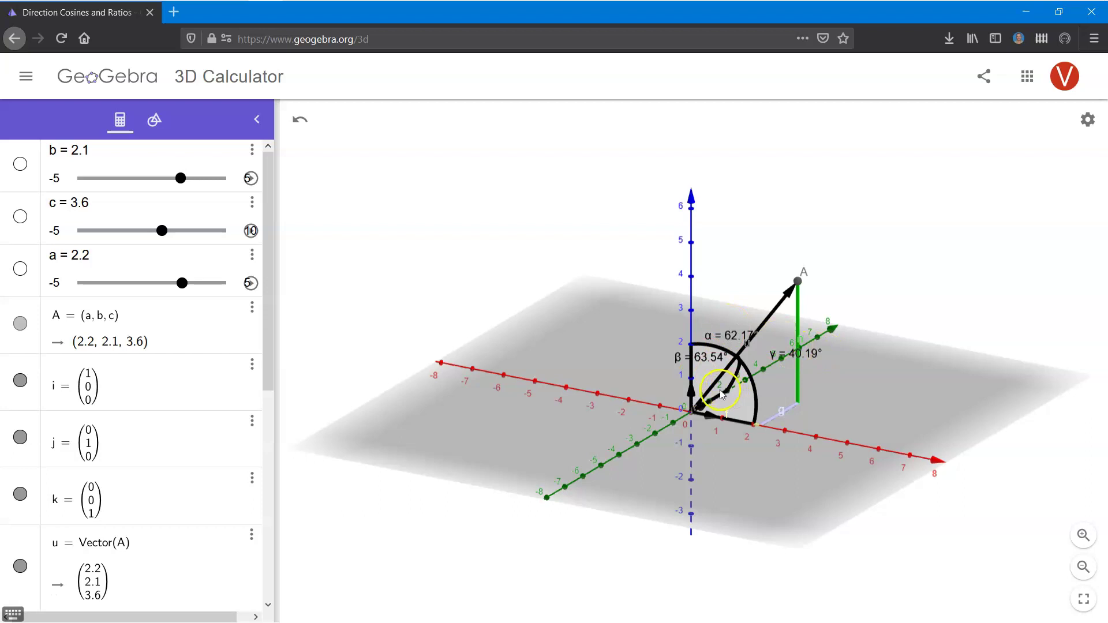
pyautogui.scroll(-1, 626, 445)
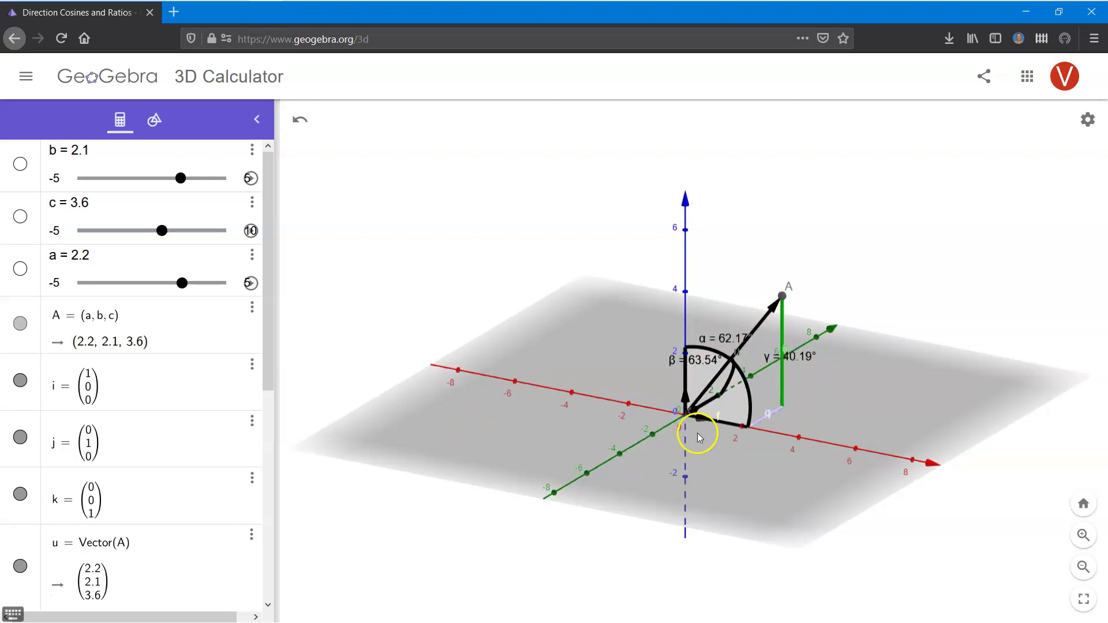
pyautogui.scroll(3, 747, 441)
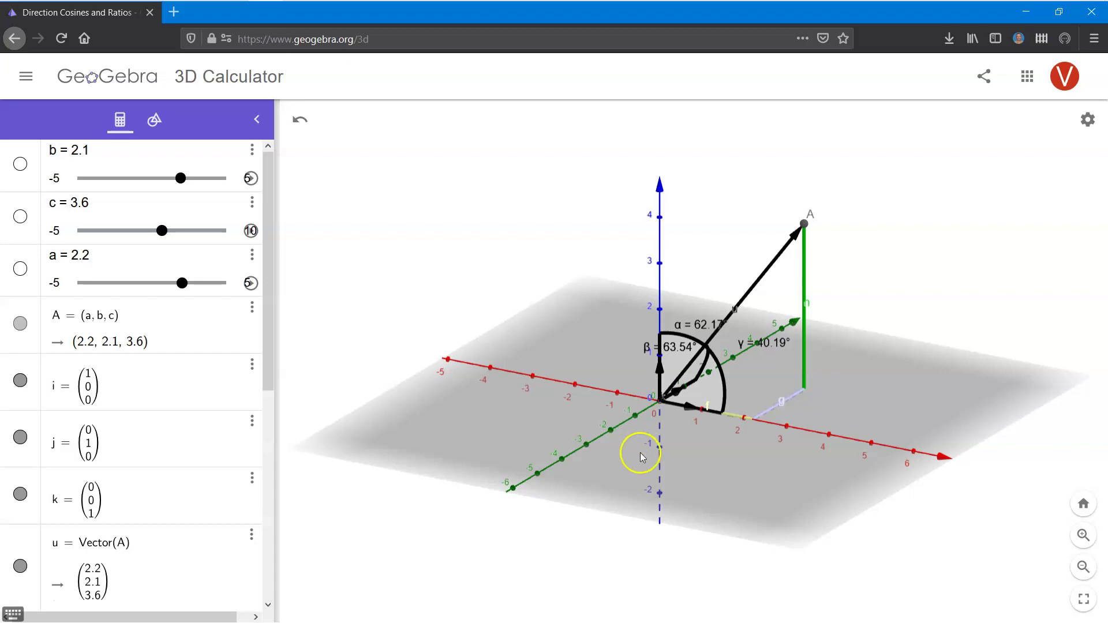
# Step: Start a new entry l = a/sqrt(a^2+b^2+c^2) for the first direction cosine
pyautogui.scroll(-6, 156, 587)
pyautogui.click(157, 595)
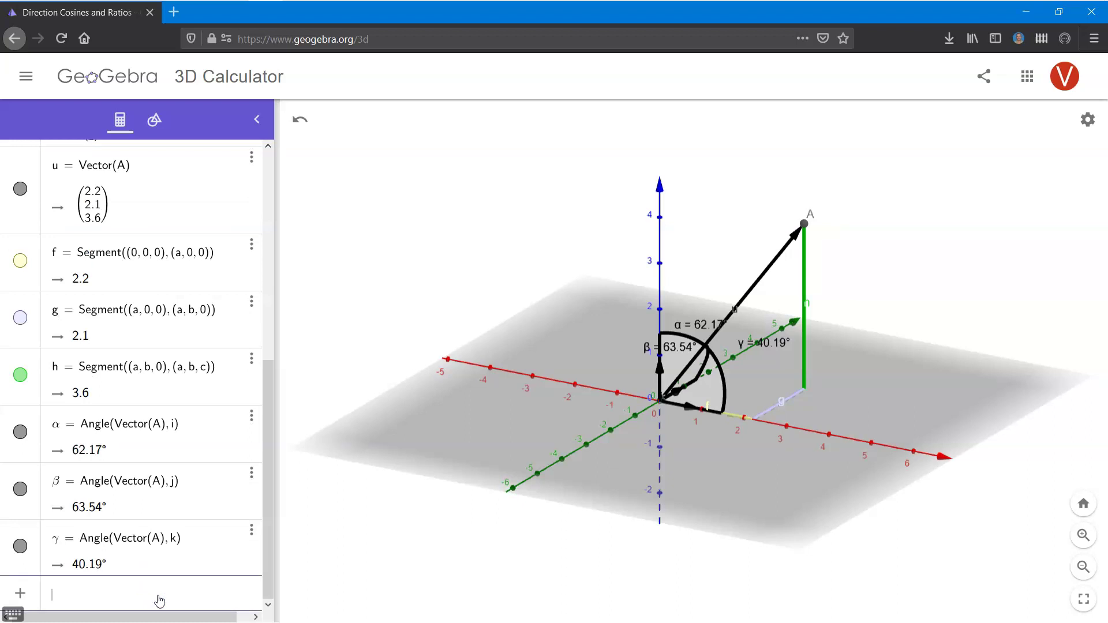
pyautogui.write('a')
pyautogui.press('BackSpace')
pyautogui.click(192, 386)
pyautogui.write('=')
pyautogui.write('a/')
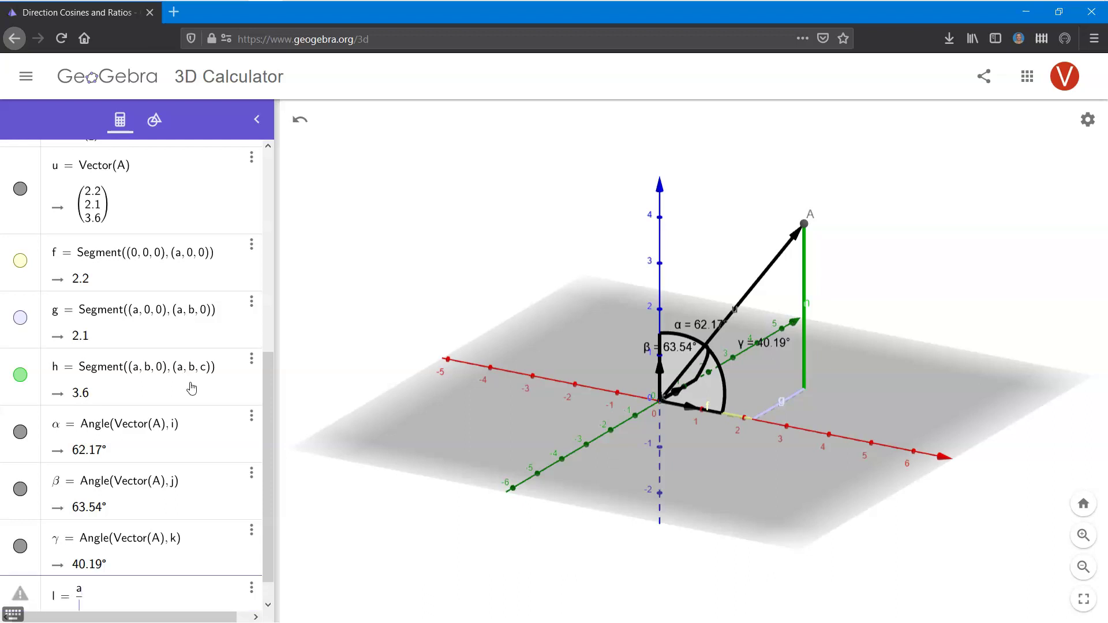
pyautogui.write('sqrt(a^2+ b^2+c^2')
# Step: Commit ℓ, then add d = cos(α) using the Greek keyboard; it evaluates to 0.47
pyautogui.press('Return')
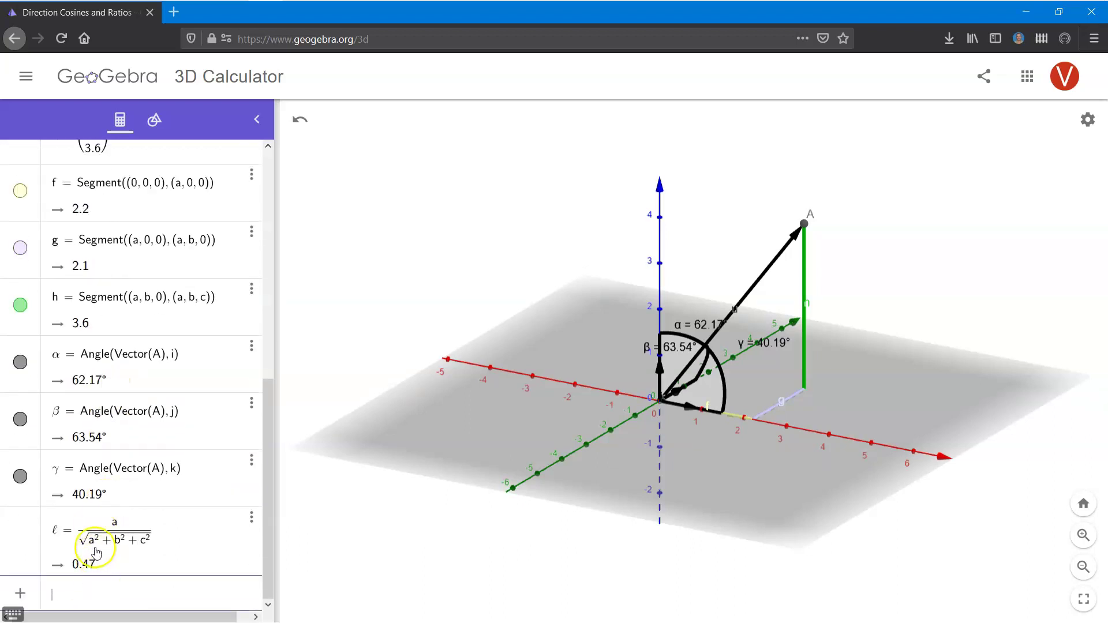
pyautogui.click(88, 593)
pyautogui.click(81, 595)
pyautogui.write('cos(')
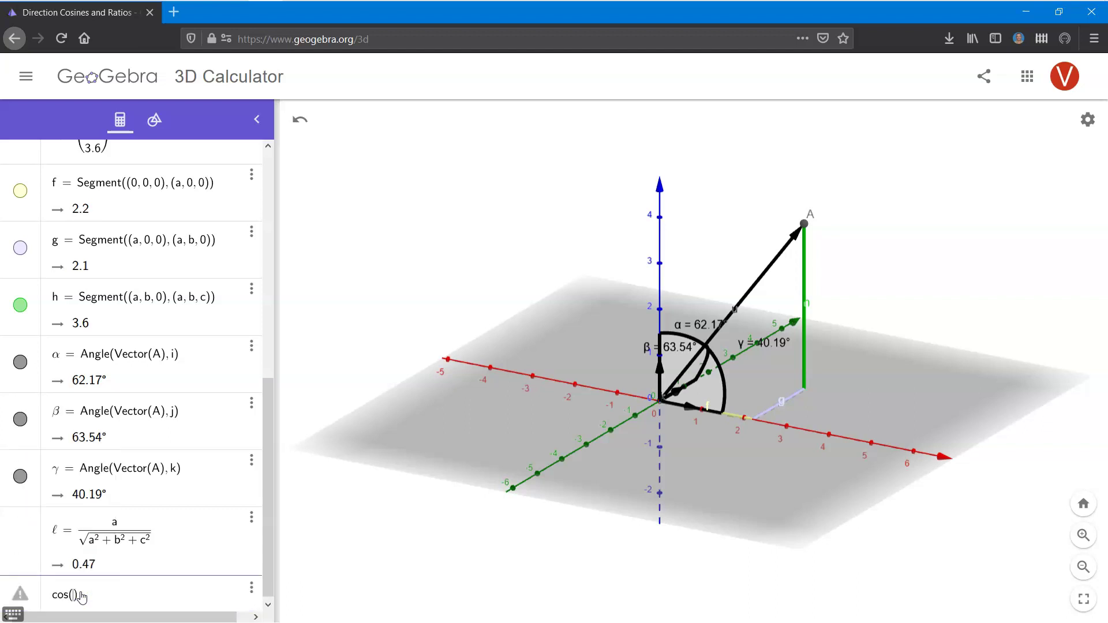
pyautogui.click(13, 614)
pyautogui.click(352, 540)
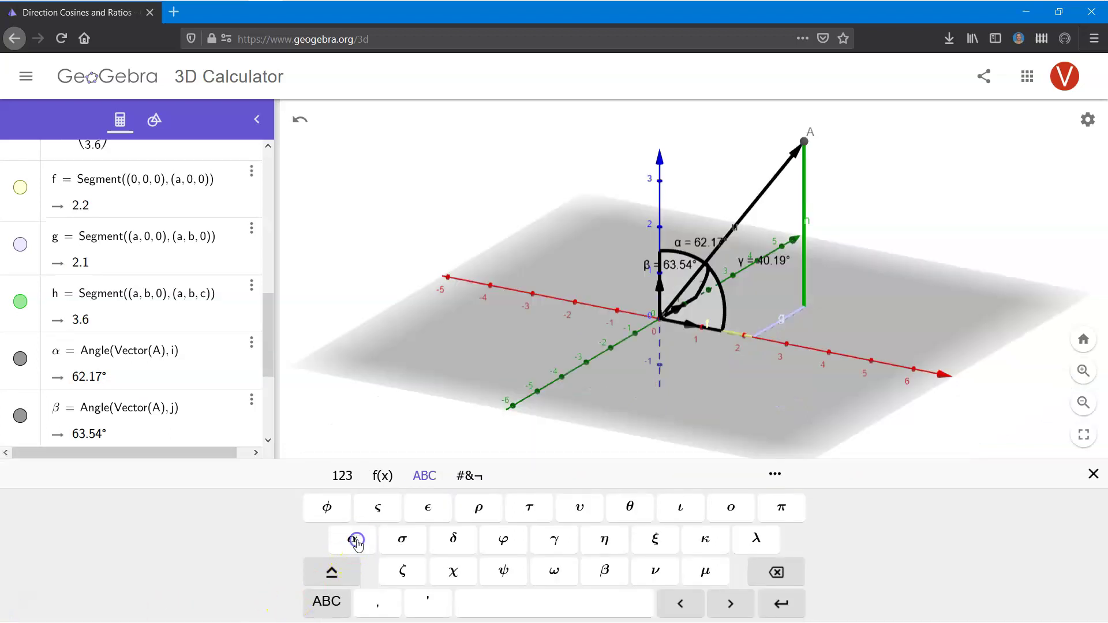
pyautogui.click(1093, 474)
pyautogui.click(399, 578)
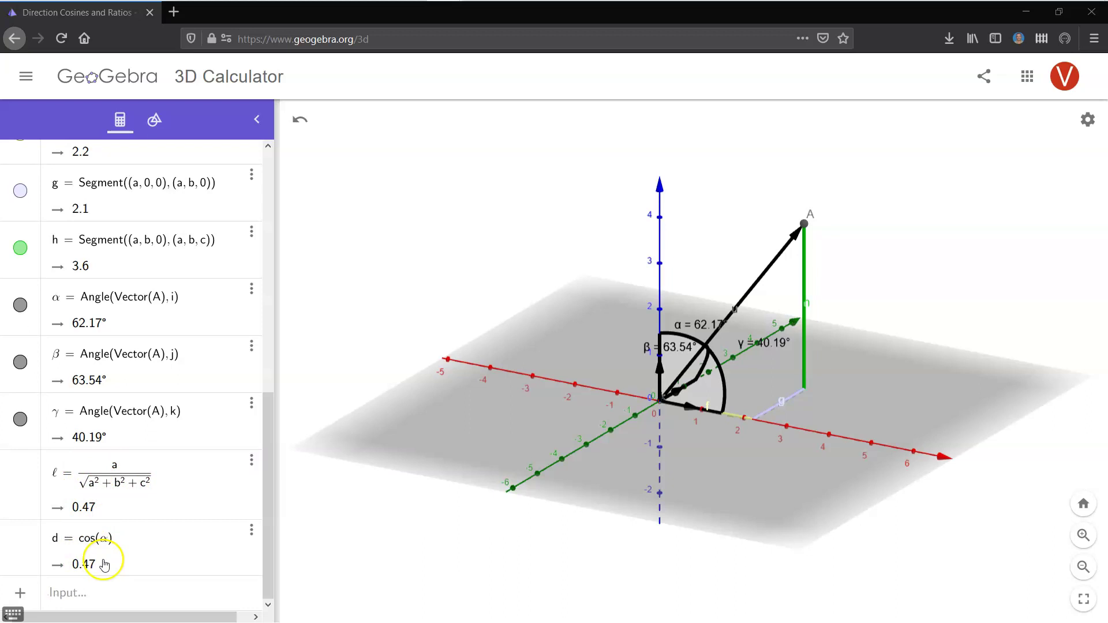
pyautogui.click(78, 606)
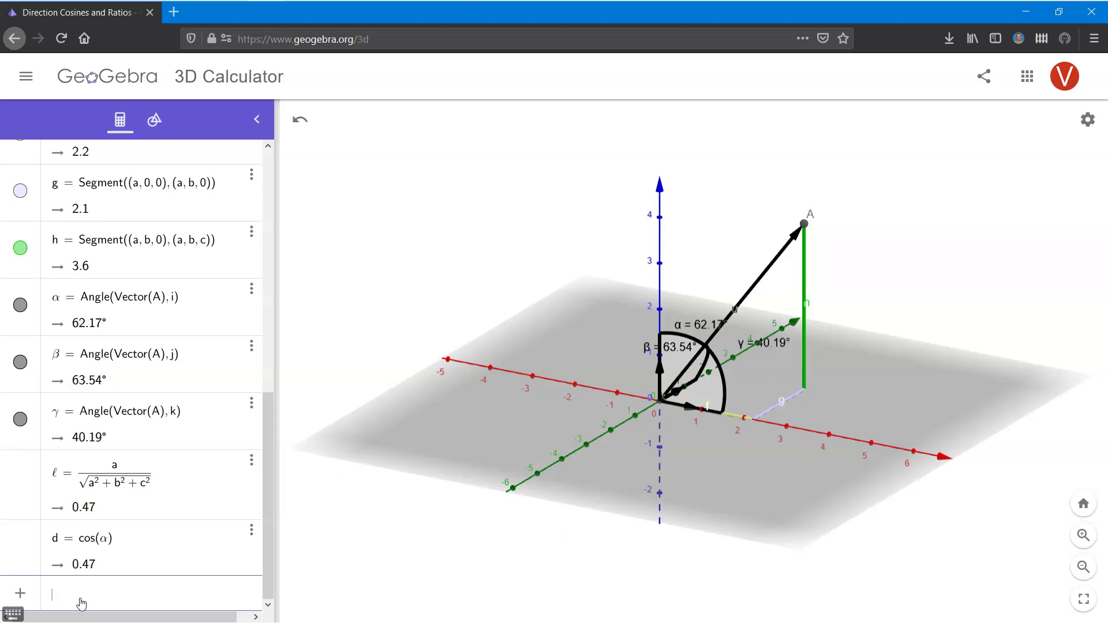
# Step: Enter b/sqrt(a^2+b^2+c^2) as e and cos(β) as m, both equal to 0.45
pyautogui.write('b')
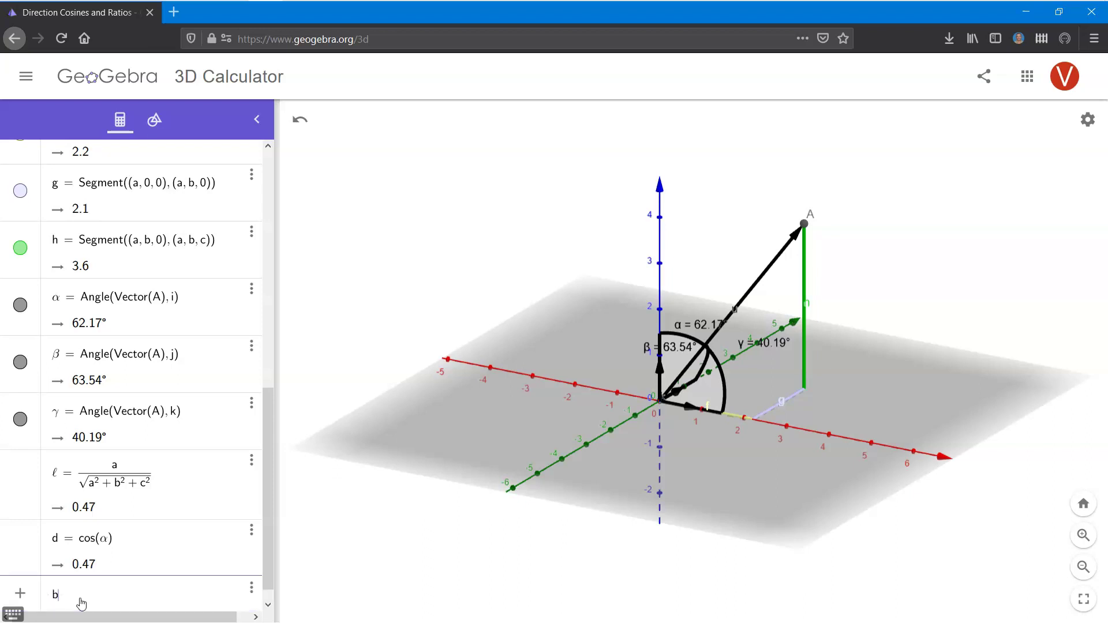
pyautogui.write('/sqrta^2+b^2+c^2')
pyautogui.press('Return')
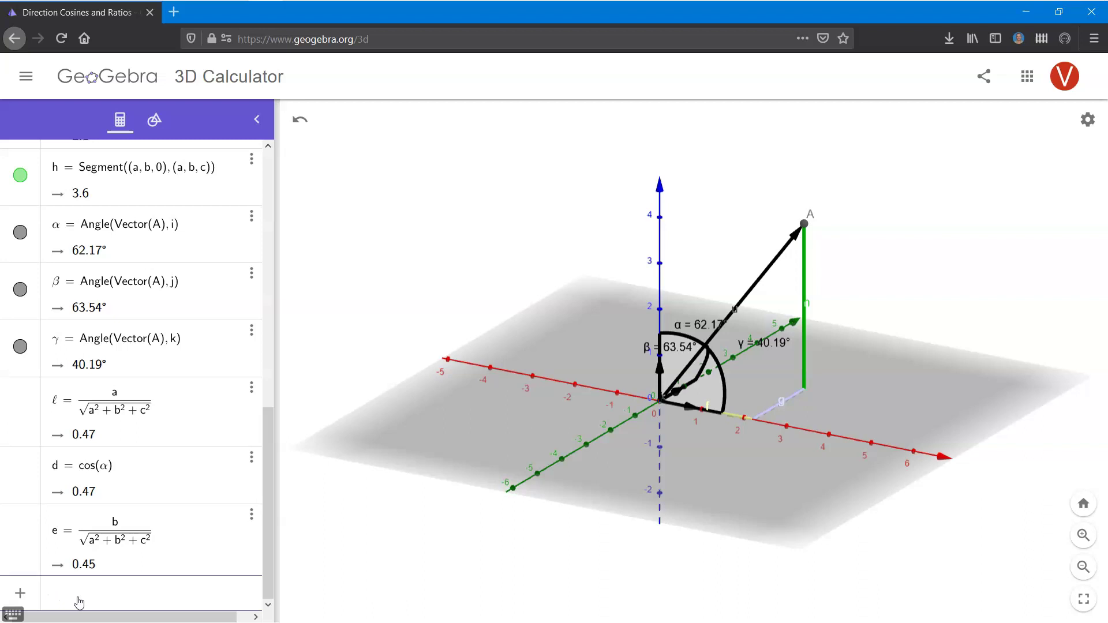
pyautogui.write('cos(')
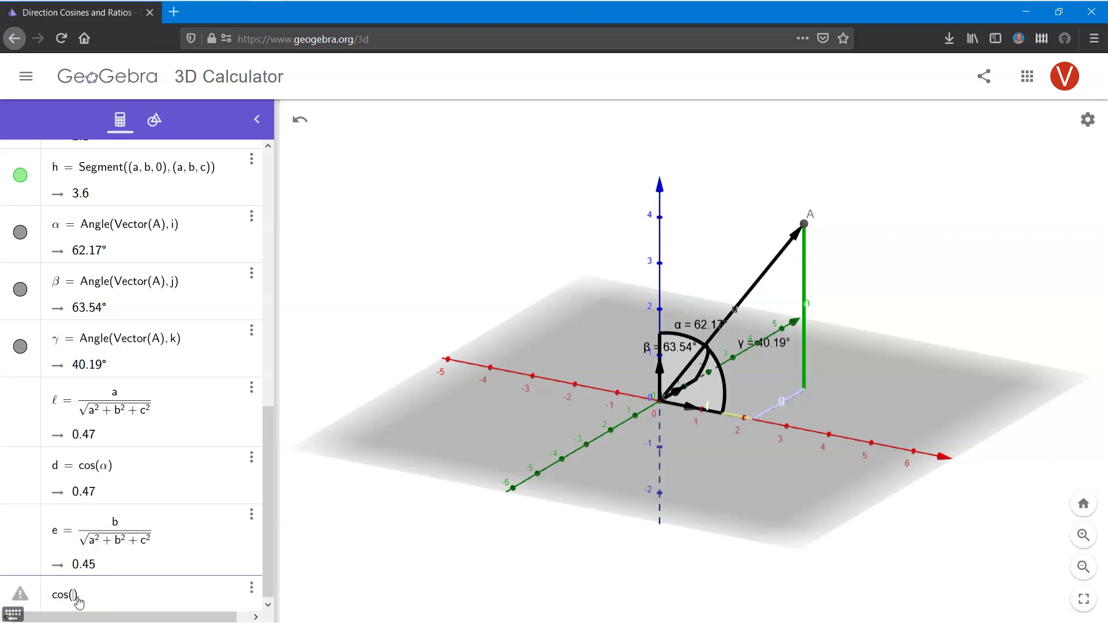
pyautogui.click(13, 614)
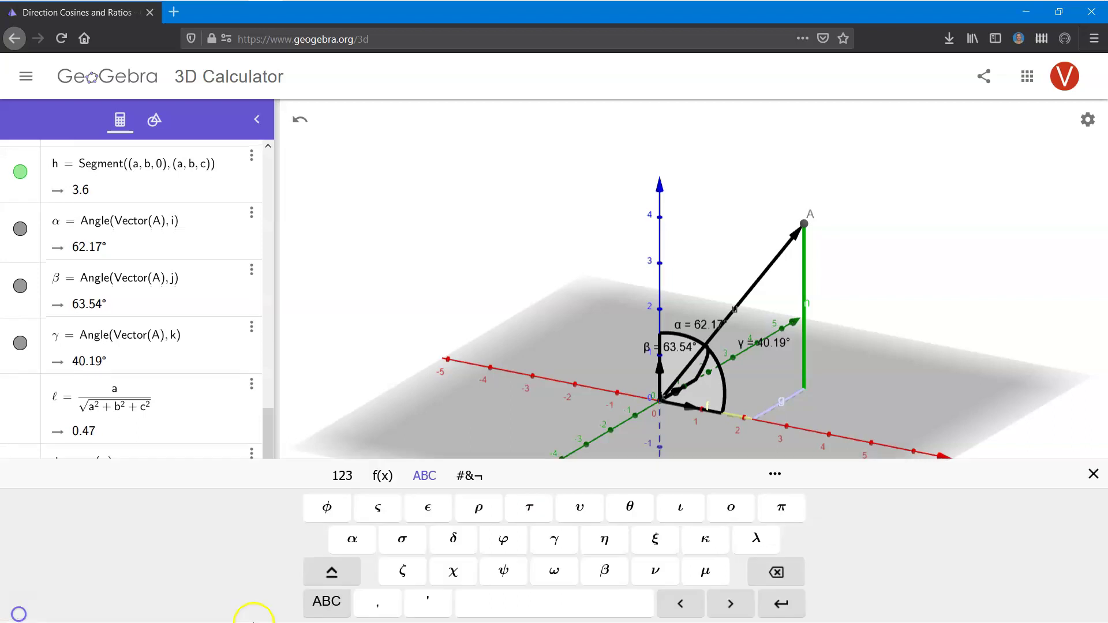
pyautogui.click(592, 584)
pyautogui.press('Return')
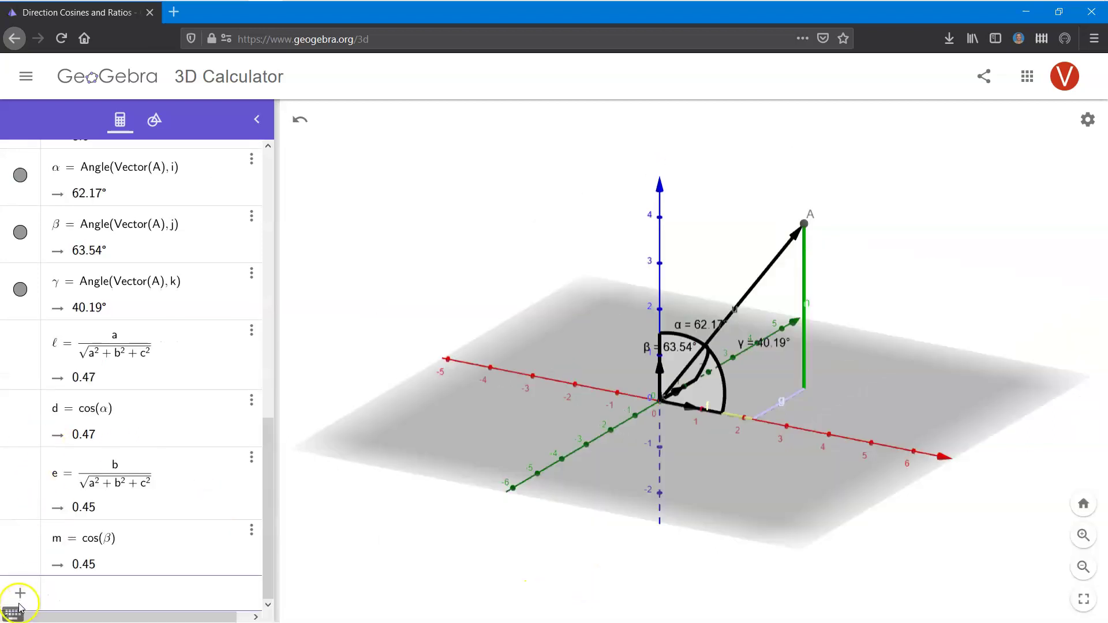
# Step: Change slider b to 6.3 and slider c to 10.8
pyautogui.scroll(10, 156, 441)
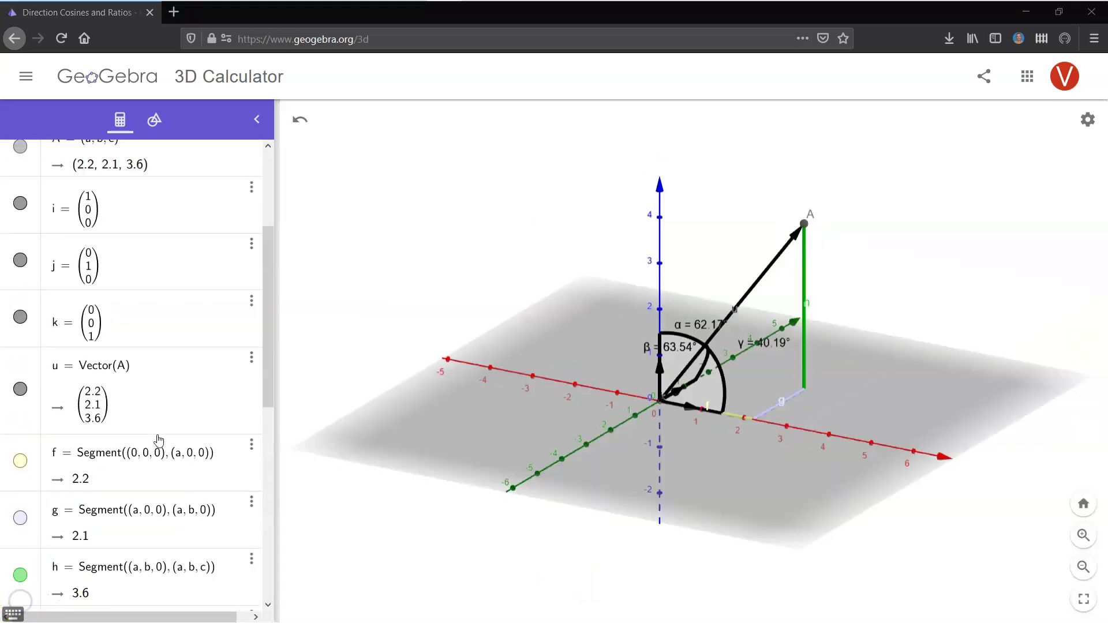
pyautogui.click(87, 153)
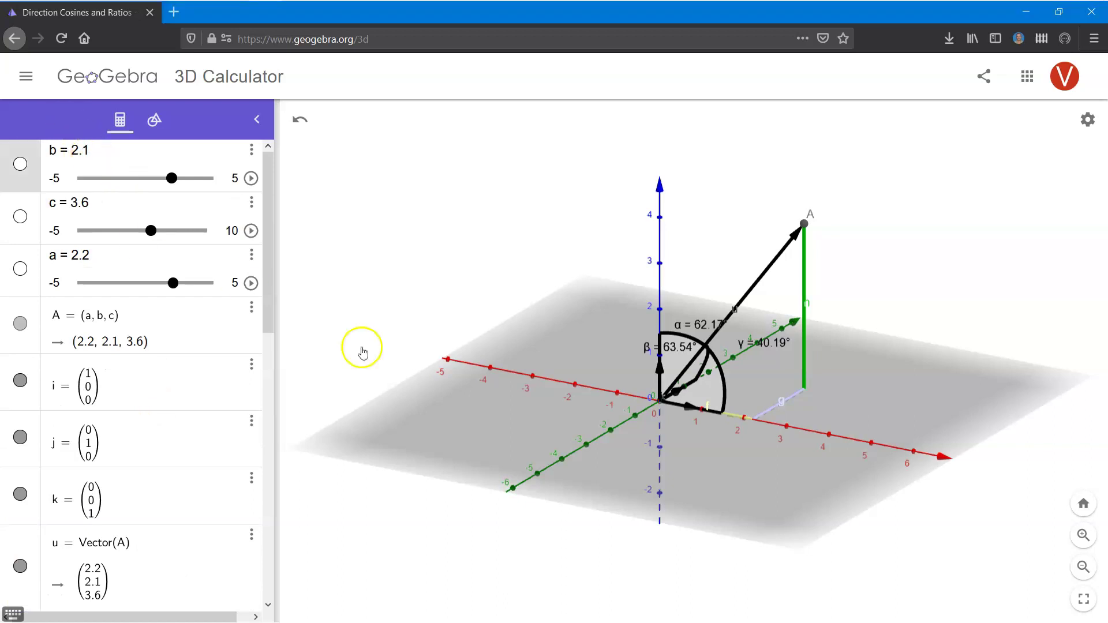
pyautogui.press('BackSpace')
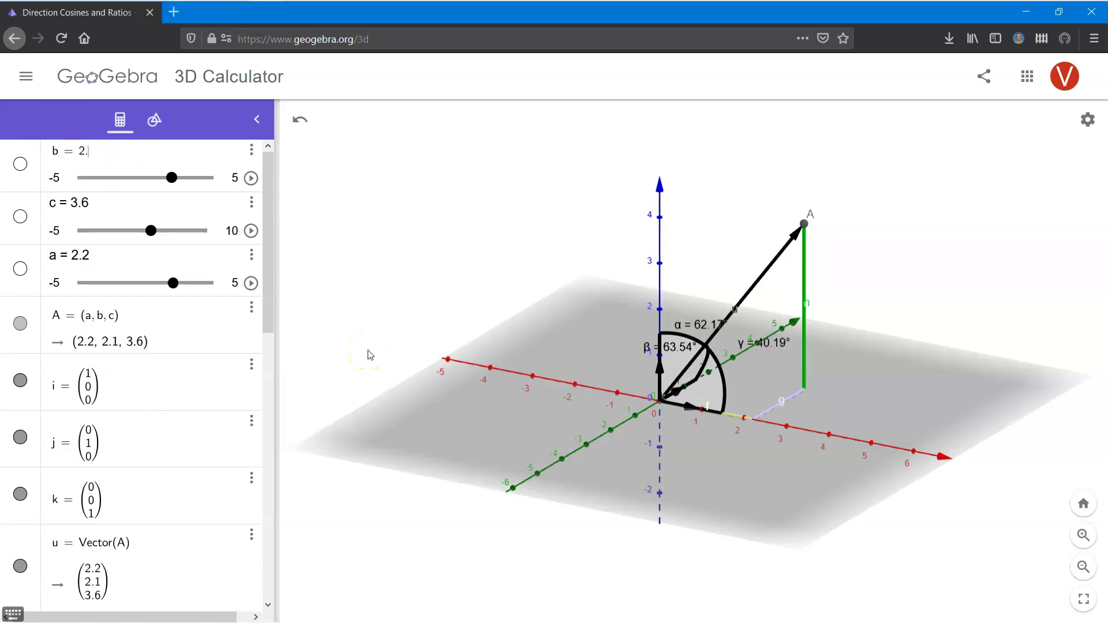
pyautogui.press('BackSpace')
pyautogui.write('6.3')
pyautogui.press('Return')
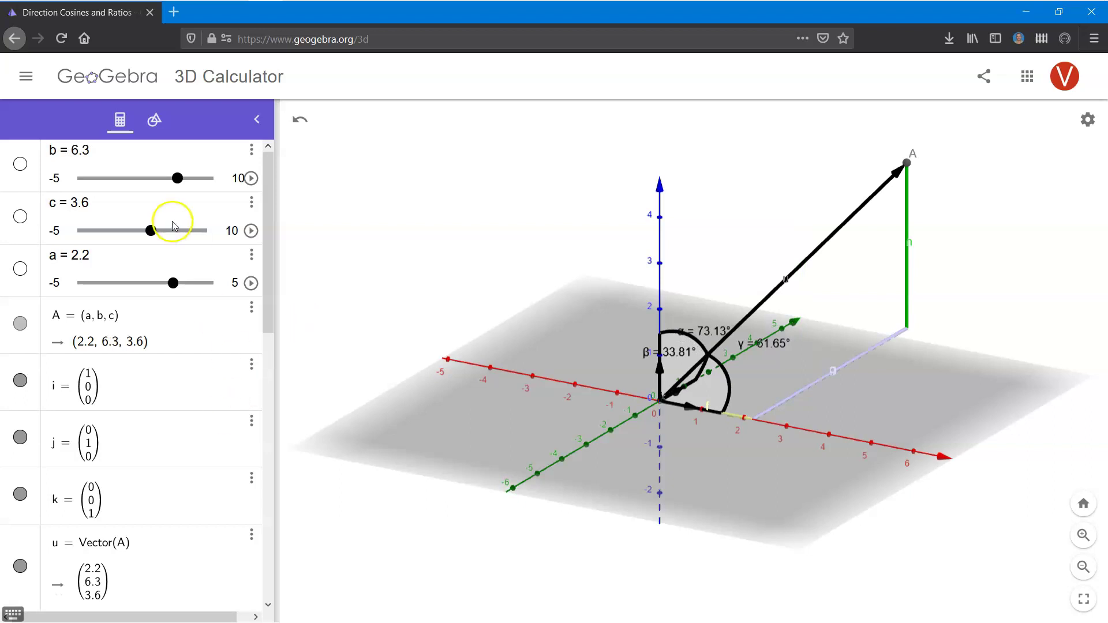
pyautogui.click(109, 218)
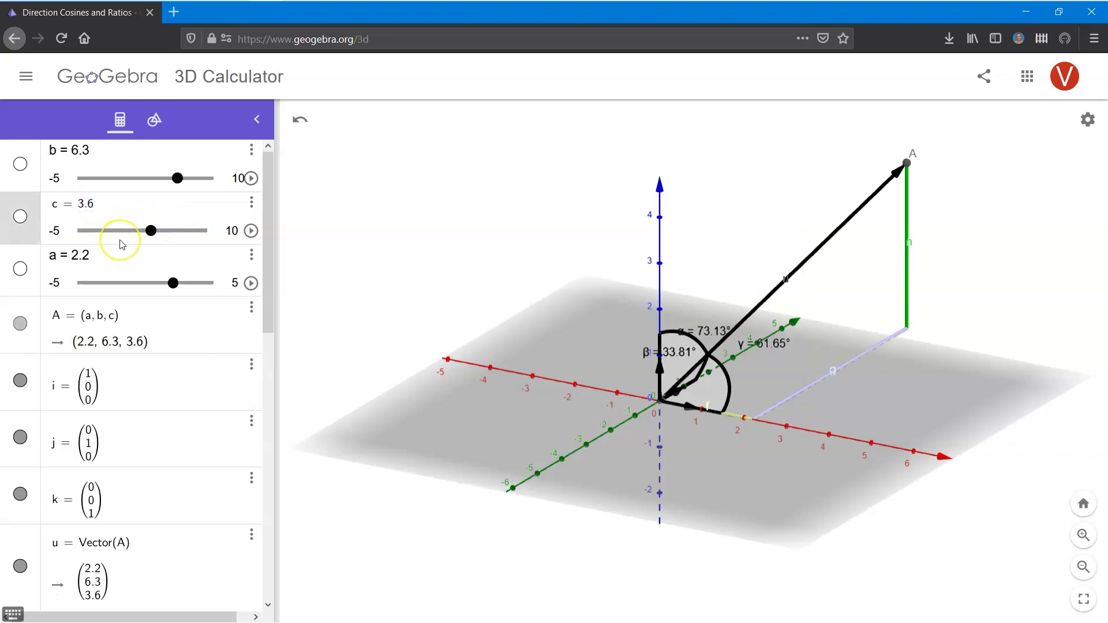
pyautogui.press('BackSpace')
pyautogui.press('BackSpace')
pyautogui.press('BackSpace')
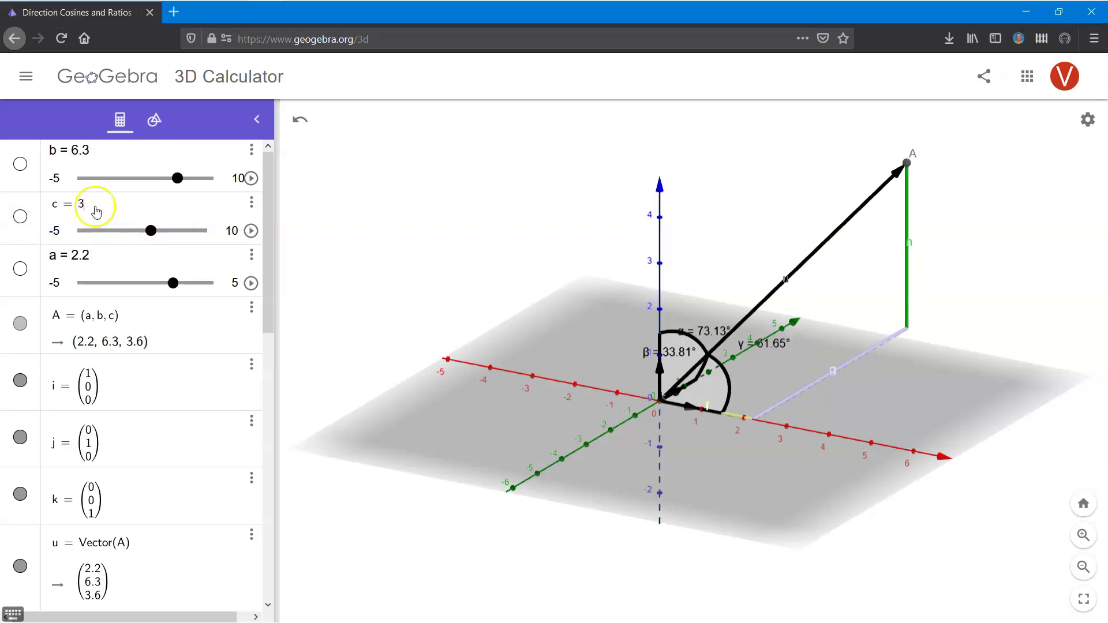
pyautogui.write('10.8')
pyautogui.press('Return')
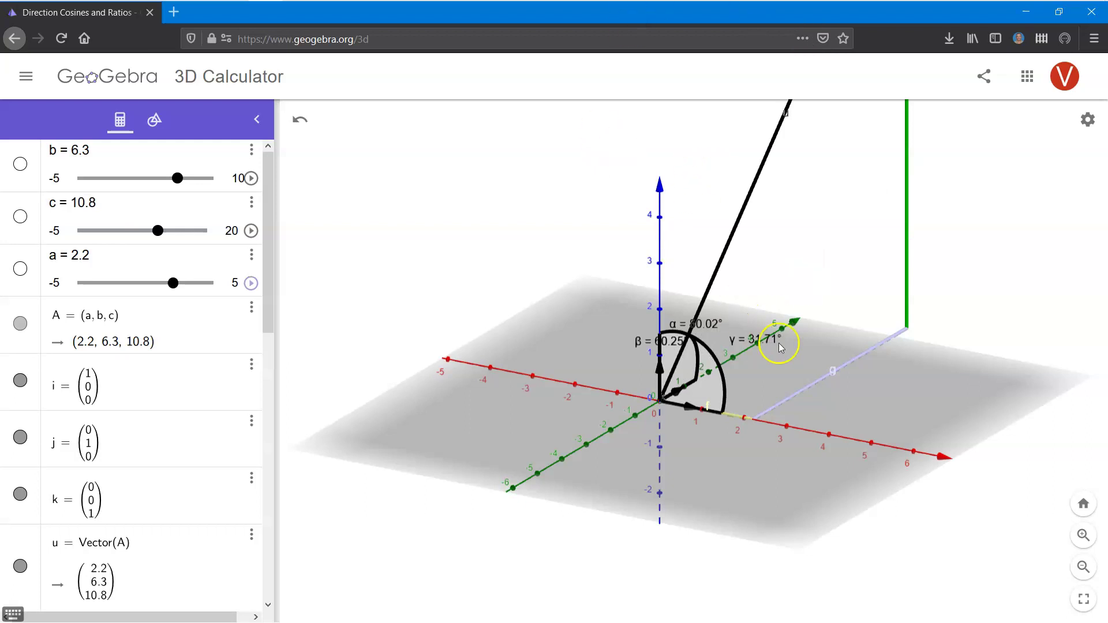
# Step: Set slider a to 6.6, moving A to (6.6, 6.3, 10.8)
pyautogui.click(93, 255)
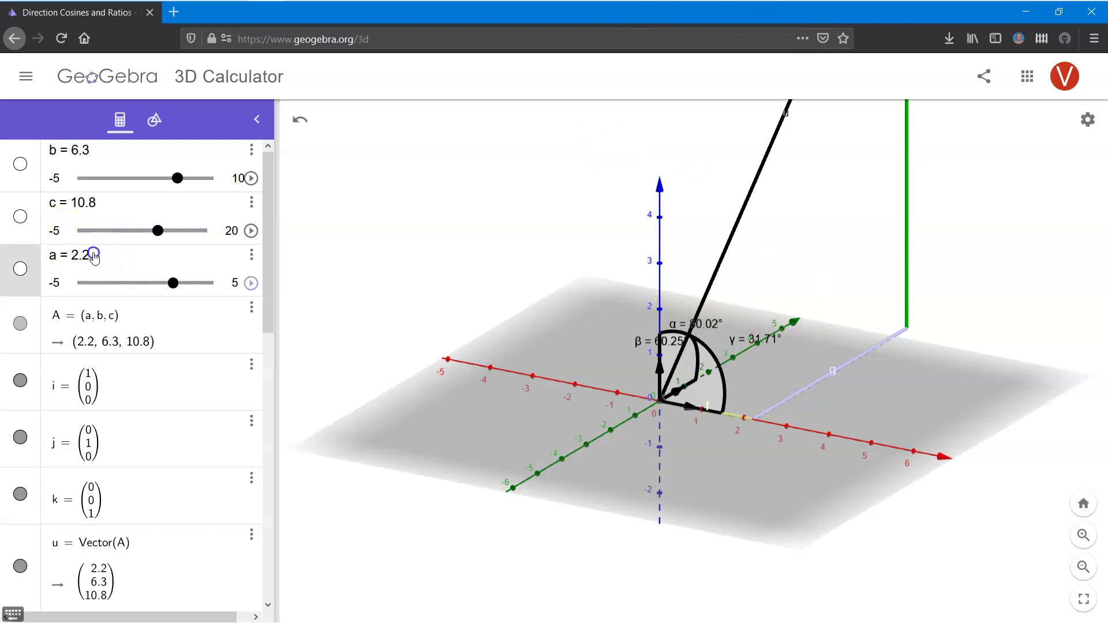
pyautogui.press('BackSpace')
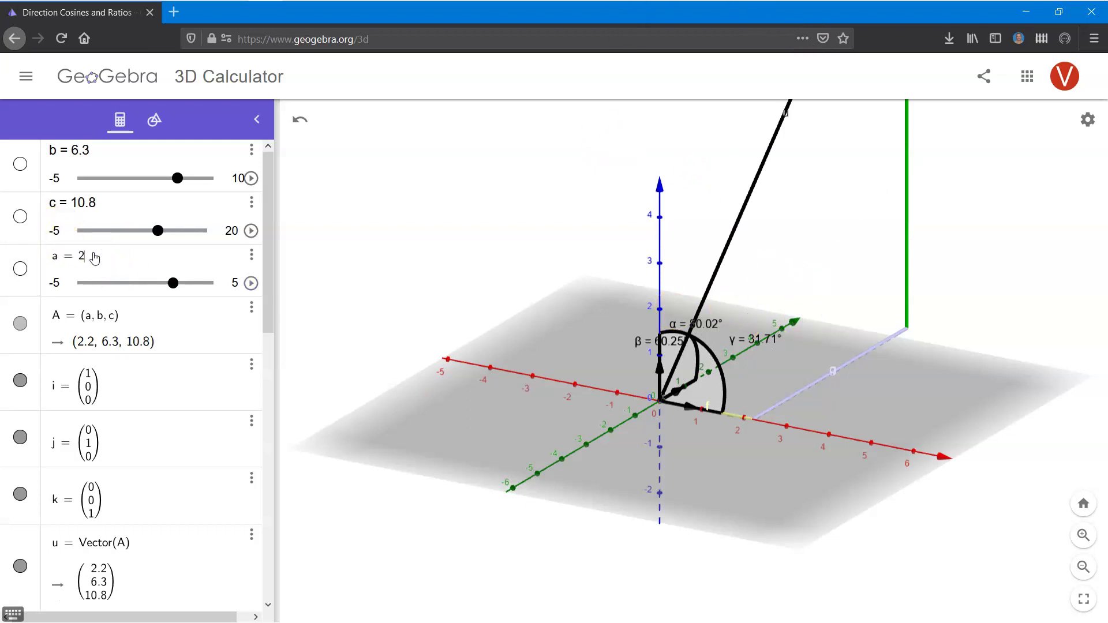
pyautogui.press('BackSpace')
pyautogui.write('6.6')
pyautogui.press('Return')
pyautogui.click(641, 180)
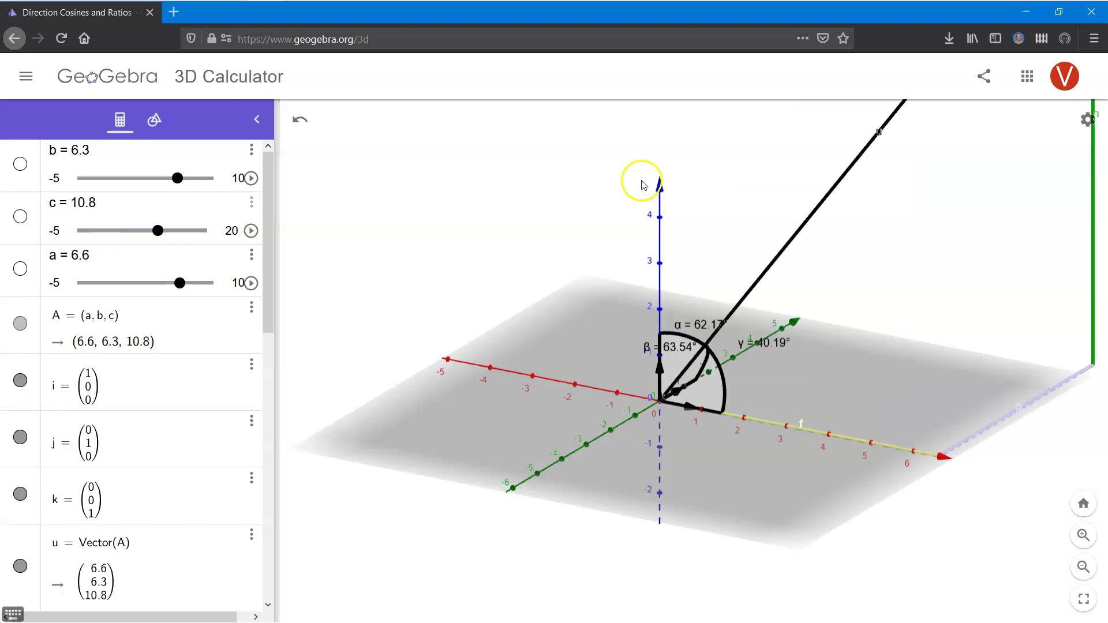
pyautogui.click(666, 388)
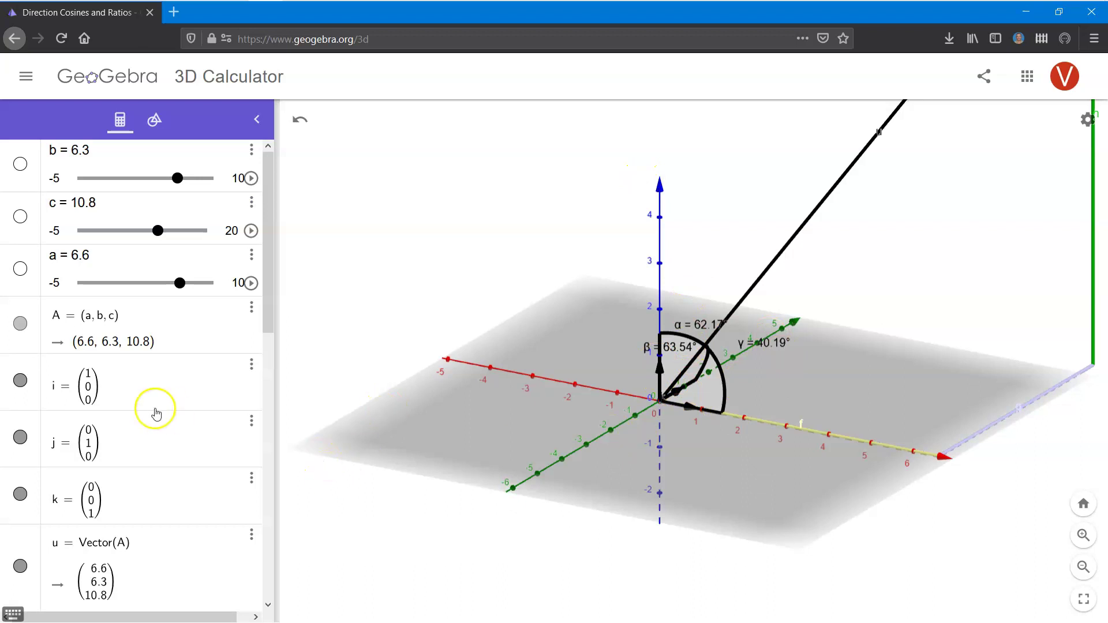
pyautogui.scroll(-5, 155, 412)
pyautogui.scroll(-3, 155, 411)
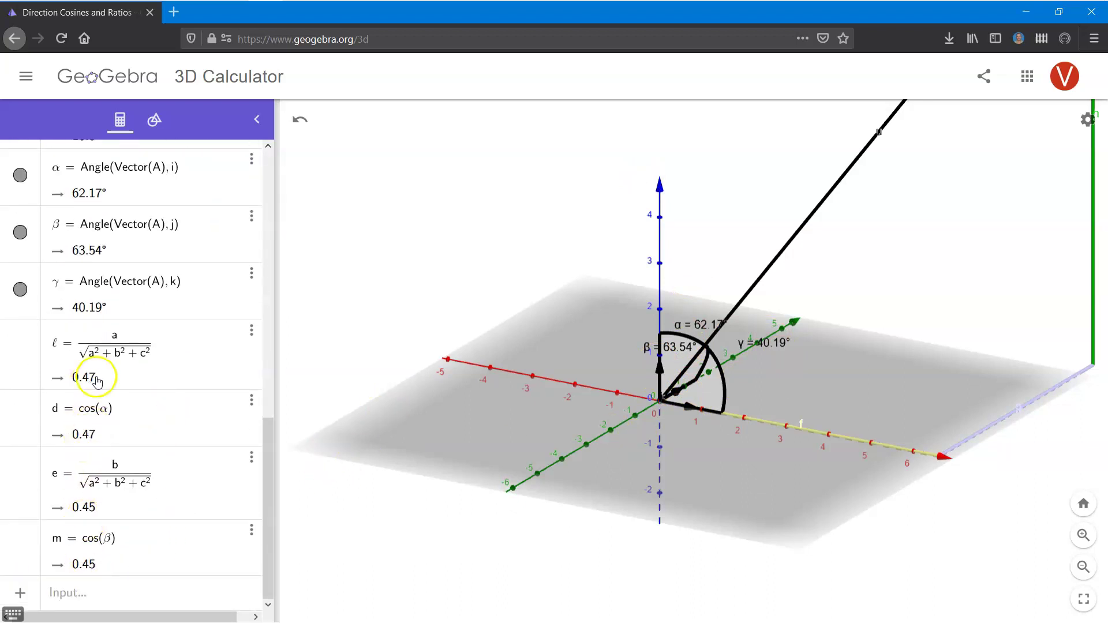
# Step: Enter c/sqrt(a^2+b^2+c^2) as n and cos(γ) as o, both equal to 0.76
pyautogui.click(103, 598)
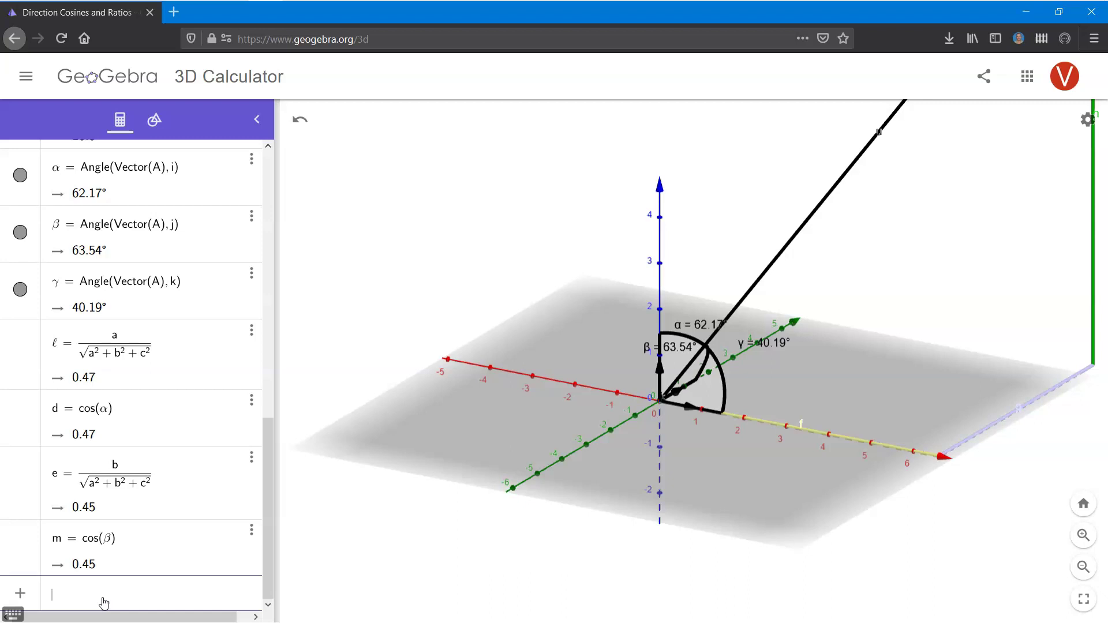
pyautogui.write('c/sq')
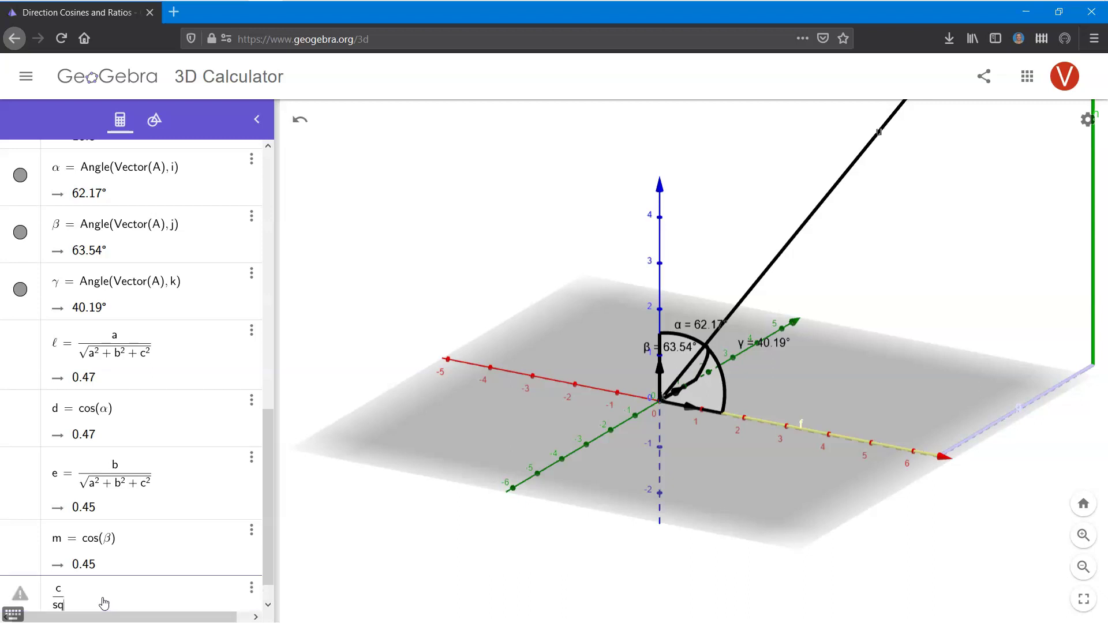
pyautogui.write('rt(')
pyautogui.write('a^2 ')
pyautogui.write('+')
pyautogui.write('b^2')
pyautogui.write('+c^2')
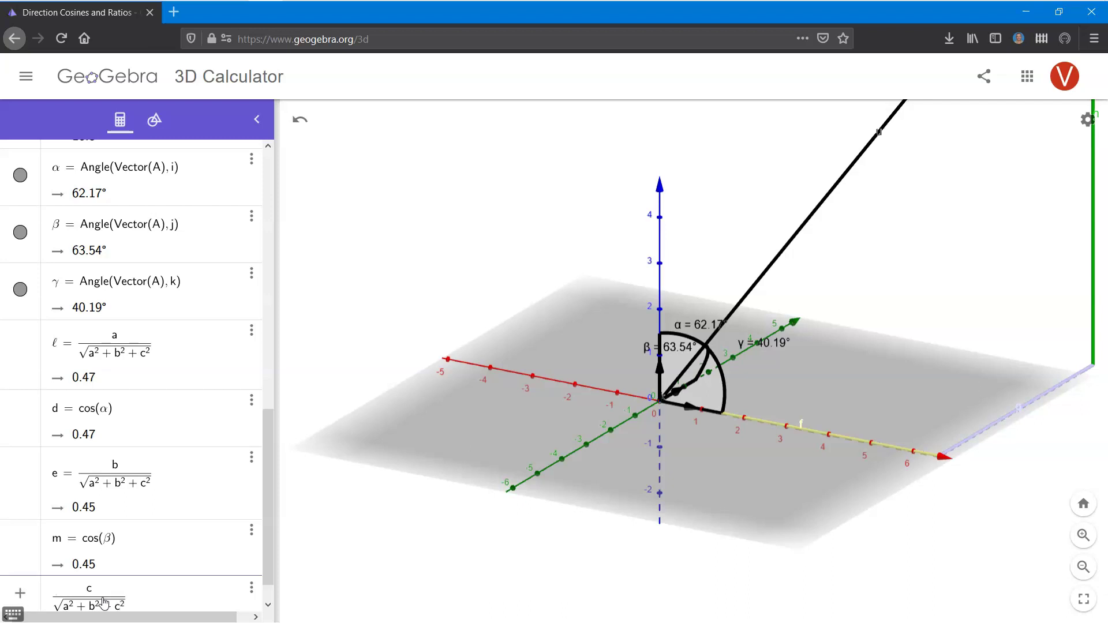
pyautogui.press('Return')
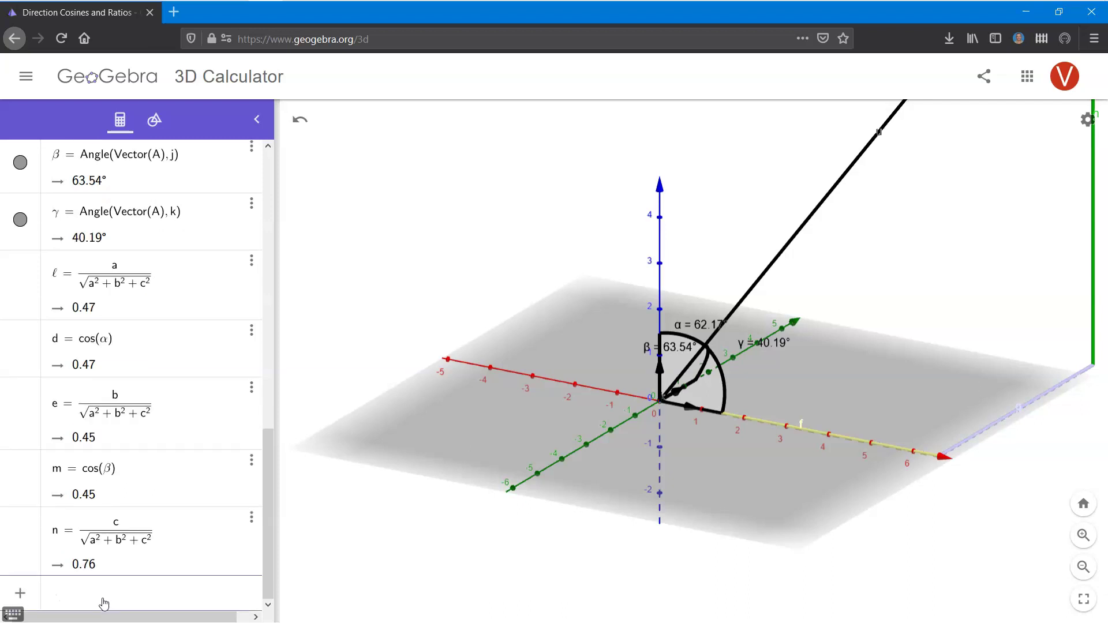
pyautogui.write('cos(')
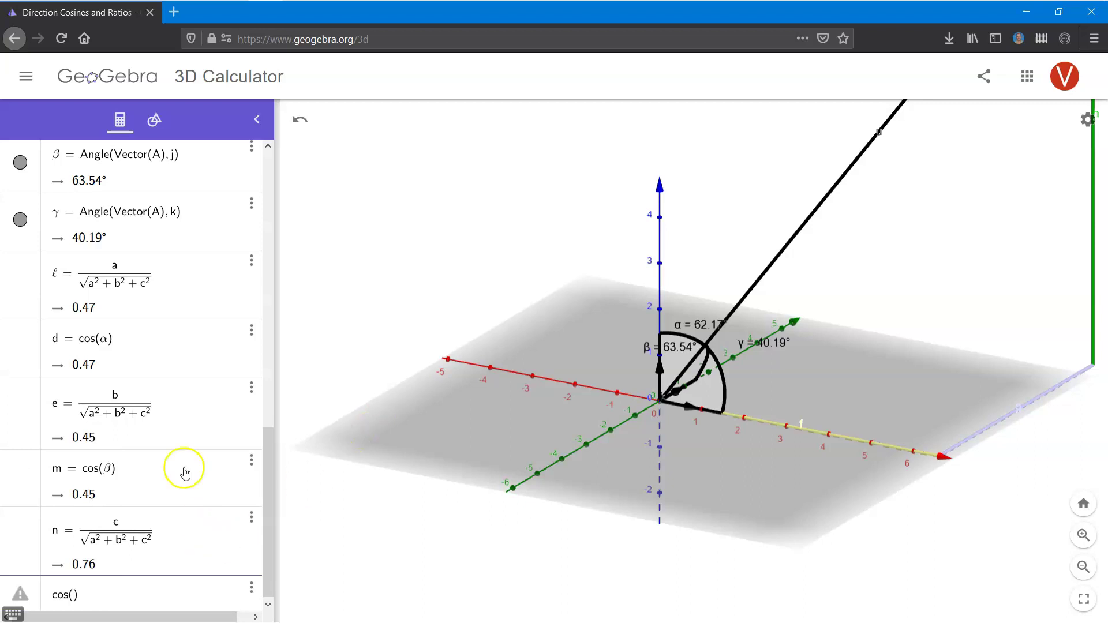
pyautogui.write('γ')
pyautogui.press('Return')
pyautogui.click(1091, 473)
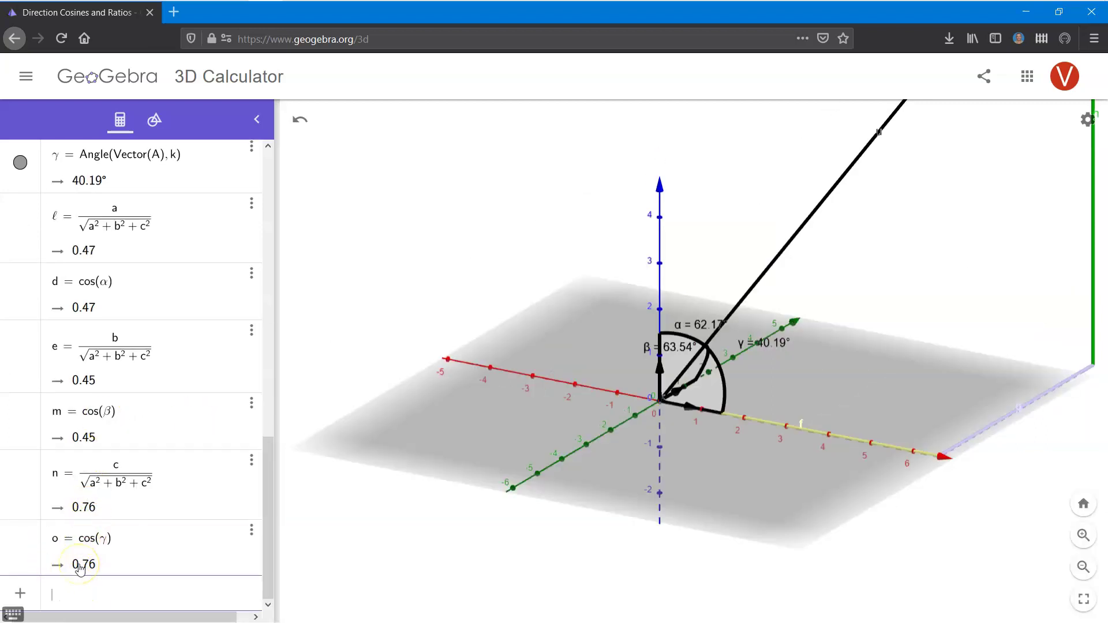
pyautogui.scroll(9, 84, 554)
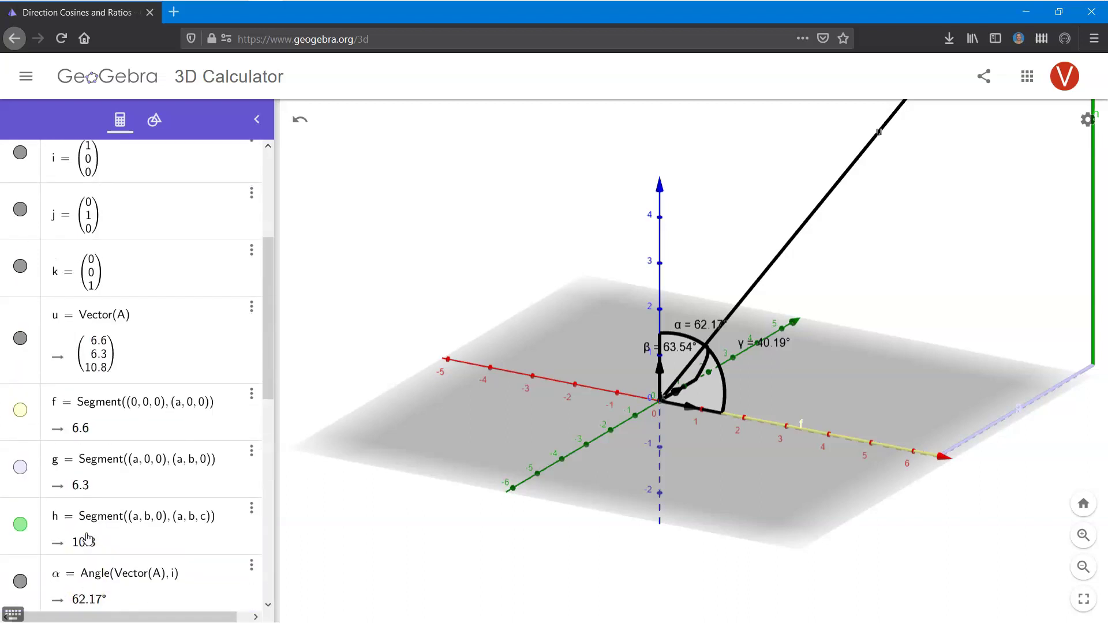
pyautogui.scroll(4, 87, 538)
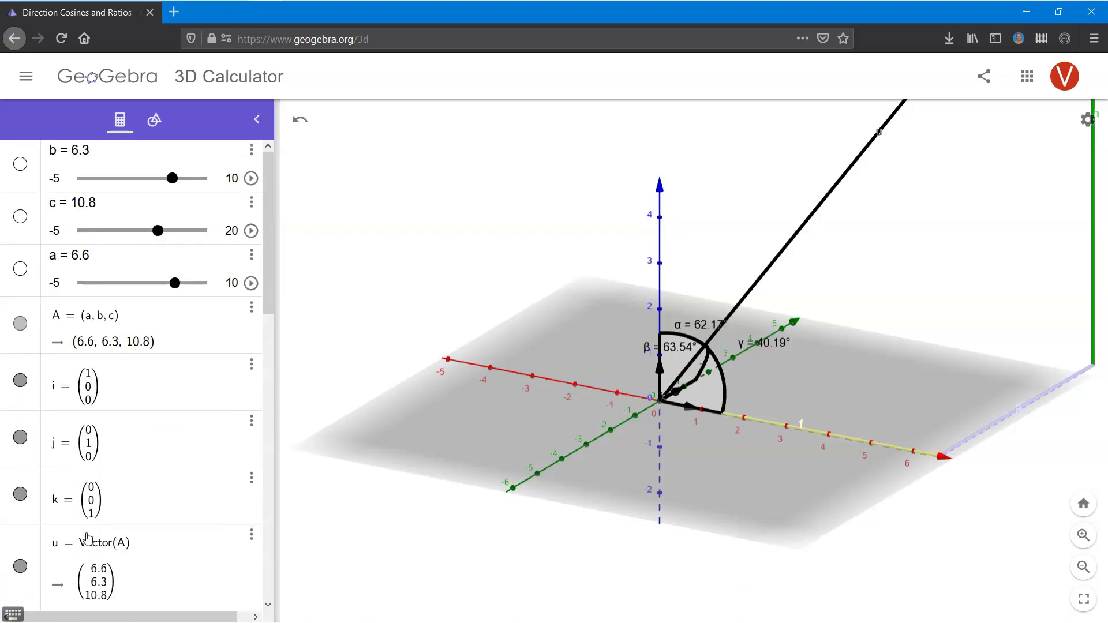